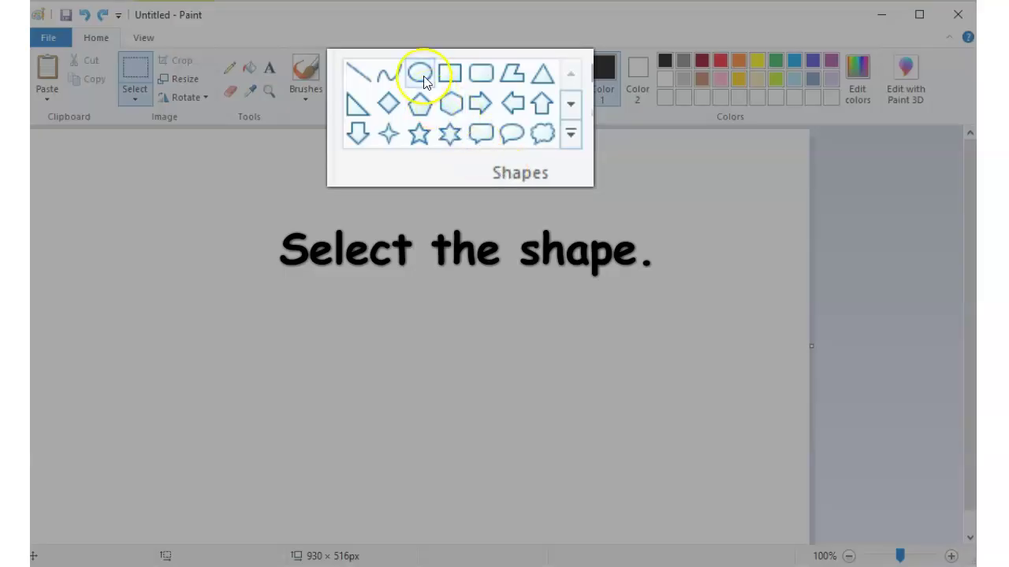
# Select the Oval shape after browsing the full Shapes gallery.
pyautogui.click(421, 75)
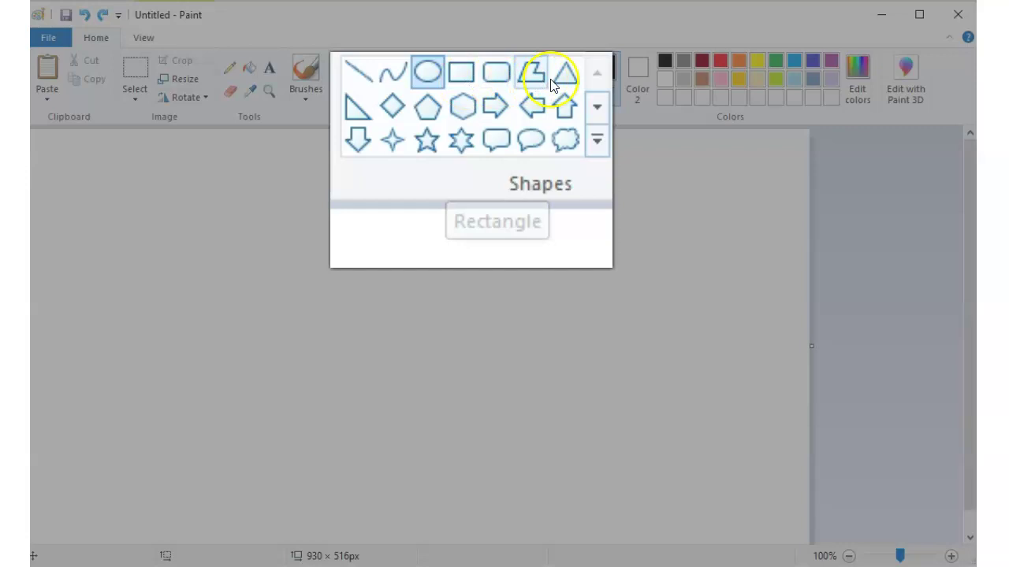
pyautogui.click(597, 142)
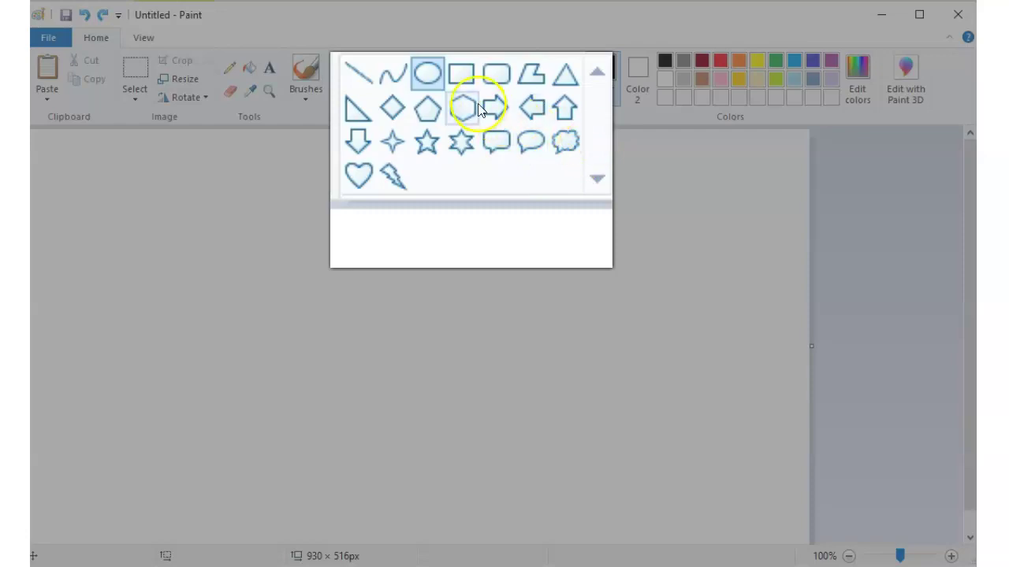
pyautogui.click(427, 73)
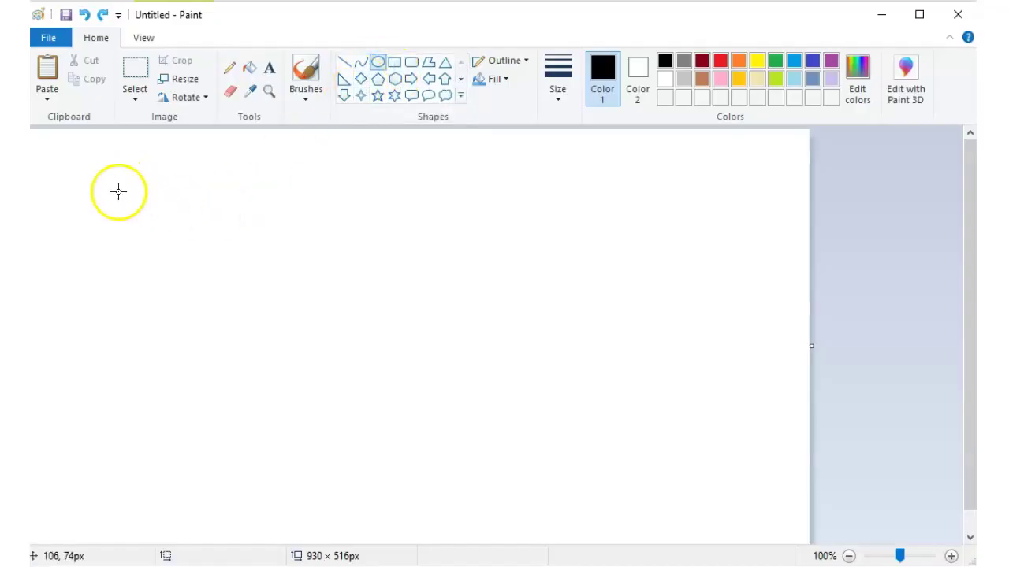
# Draw a black oval near the upper left, then stretch it to about 272 × 240 px.
pyautogui.moveTo(119, 191); pyautogui.dragTo(293, 359)
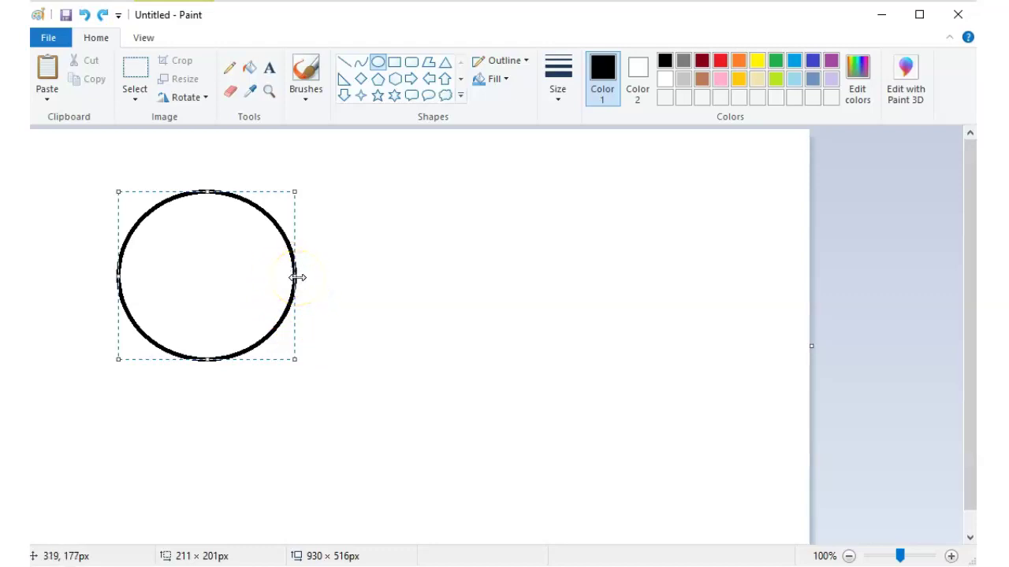
pyautogui.moveTo(297, 277); pyautogui.dragTo(346, 278)
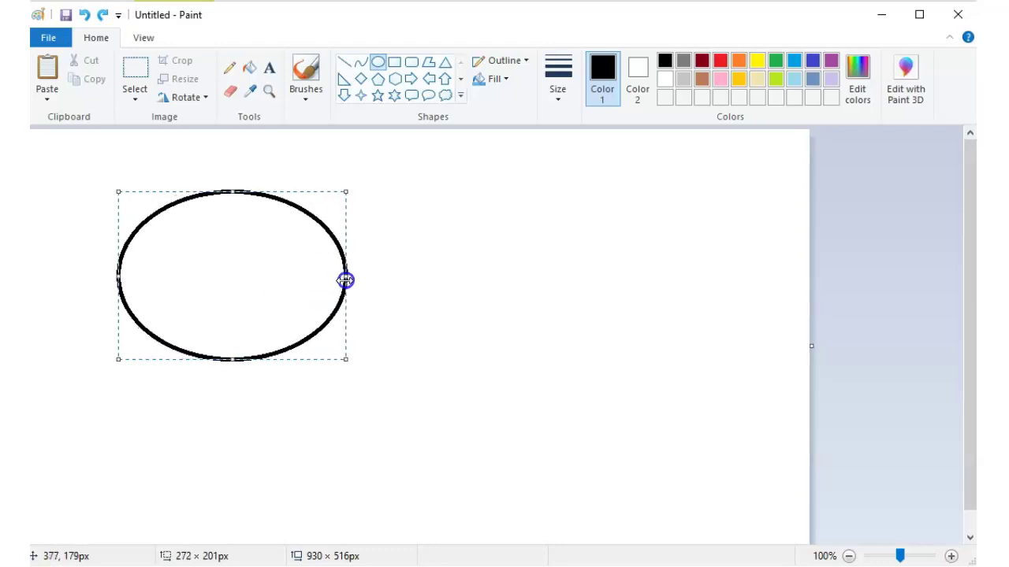
pyautogui.moveTo(234, 360); pyautogui.dragTo(231, 392)
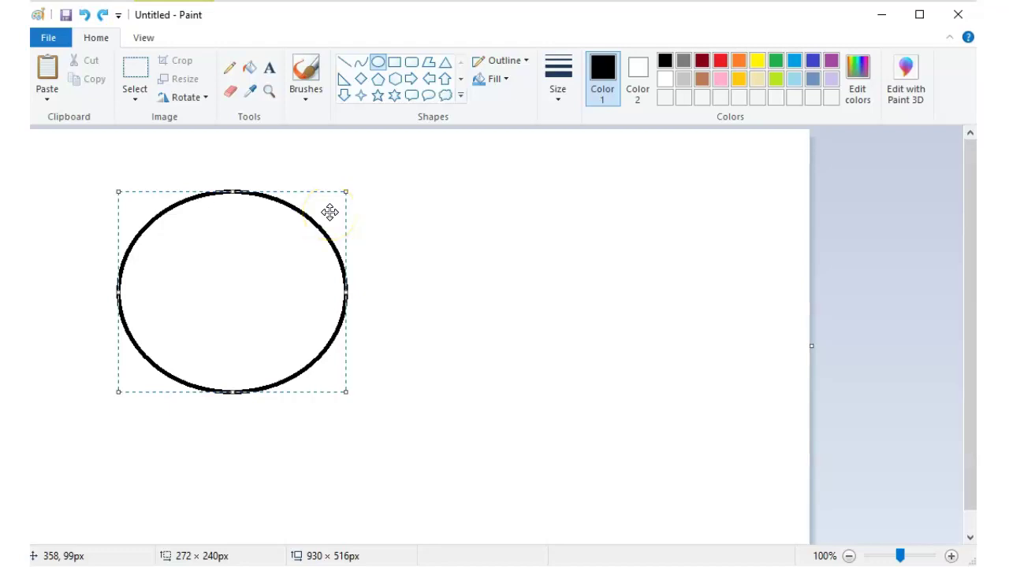
# Move the 272 × 240 px oval to the canvas centre and commit it.
pyautogui.click(323, 246)
pyautogui.click(315, 259)
pyautogui.moveTo(237, 293); pyautogui.dragTo(404, 342)
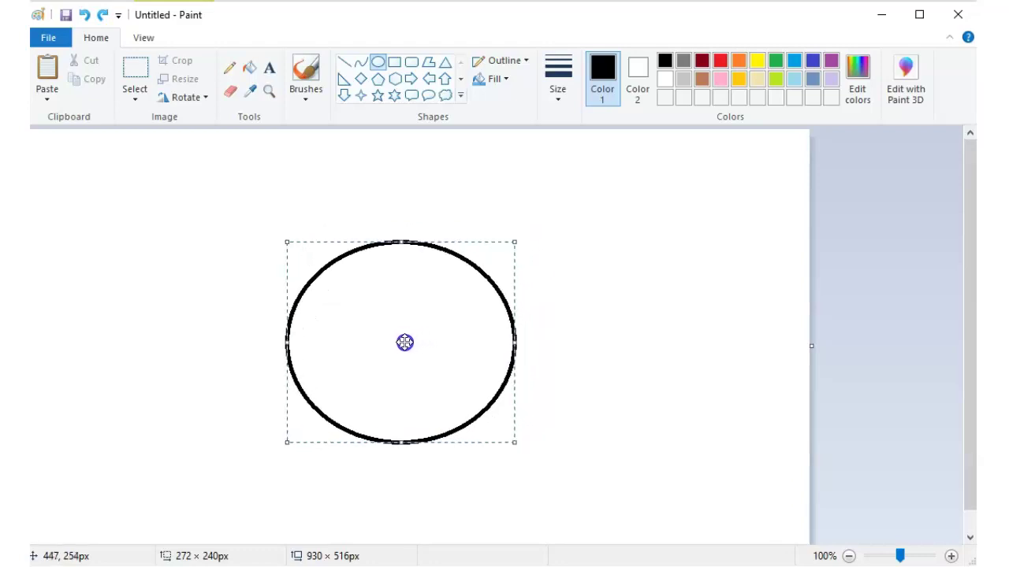
pyautogui.click(261, 325)
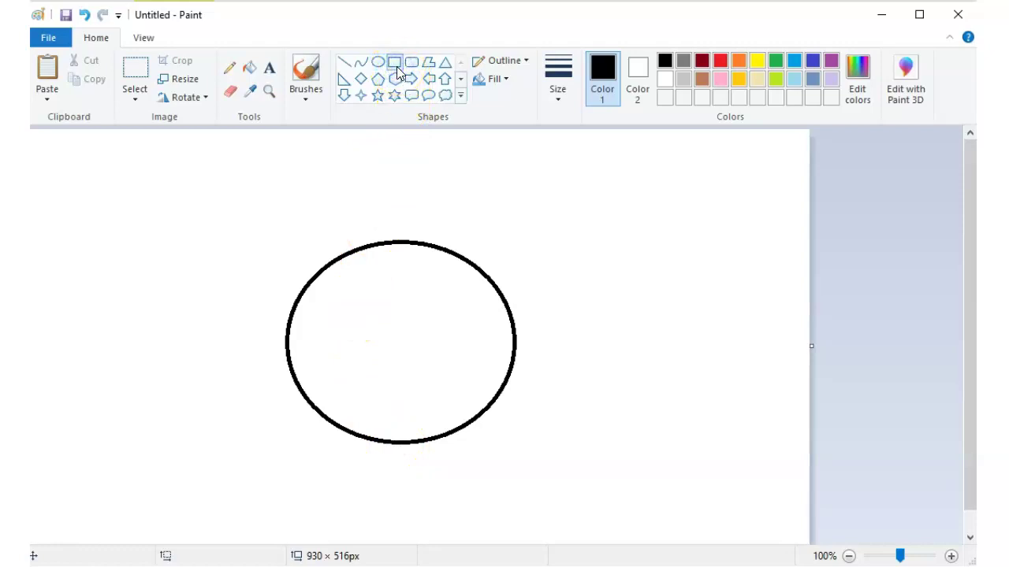
# Draw a red square outline to the left of the oval.
pyautogui.click(397, 66)
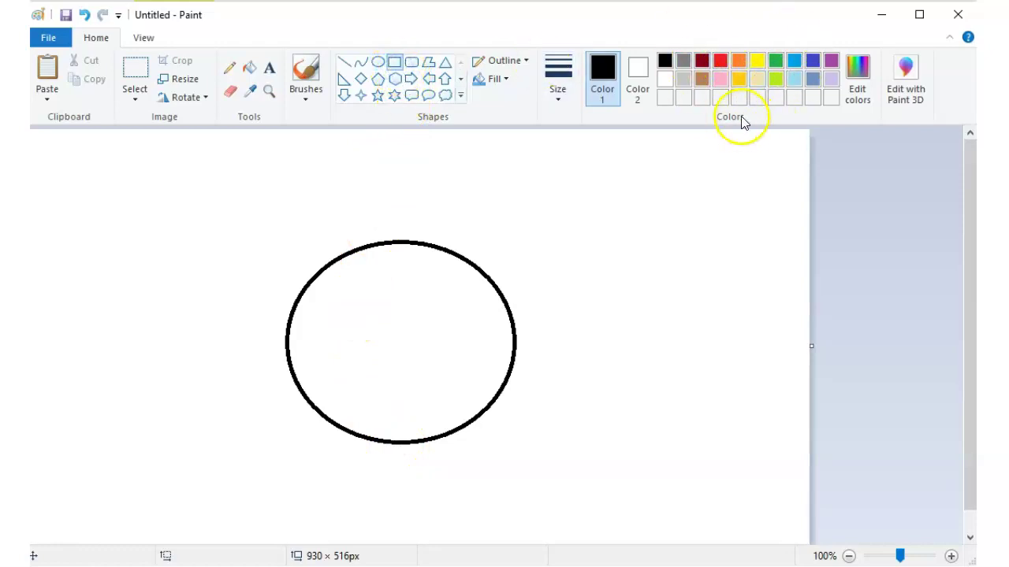
pyautogui.click(722, 64)
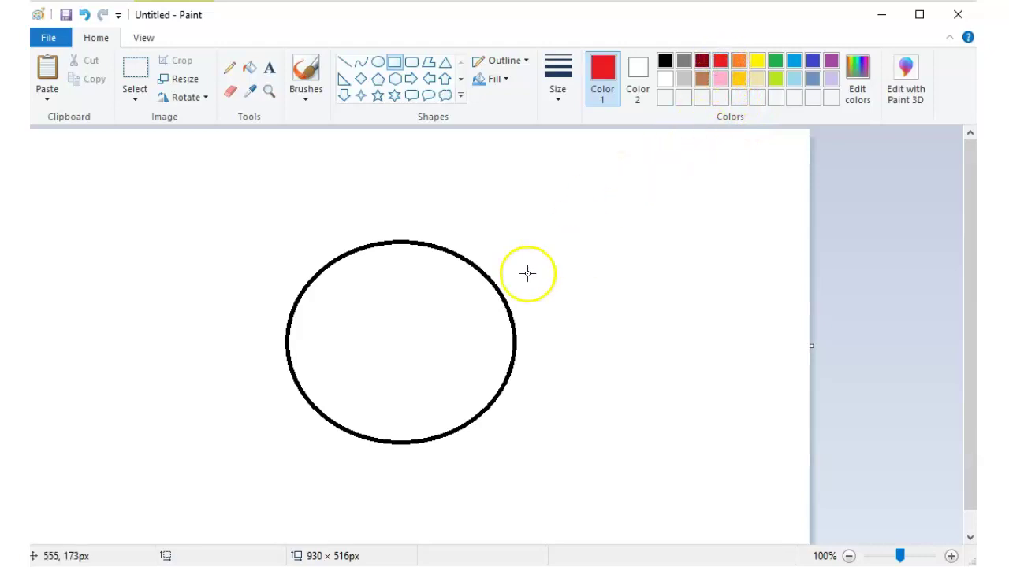
pyautogui.moveTo(77, 257); pyautogui.dragTo(250, 419)
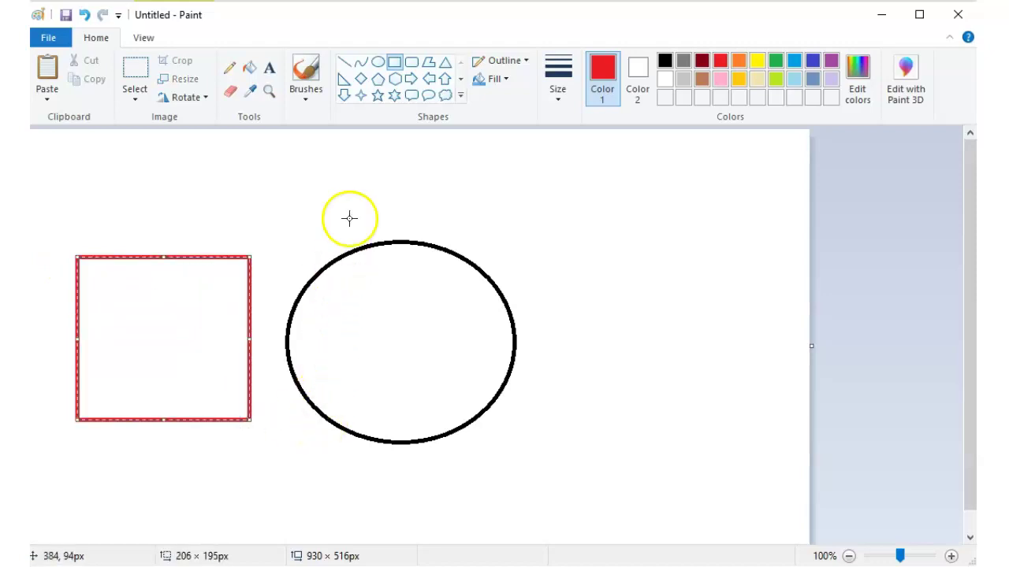
pyautogui.click(289, 210)
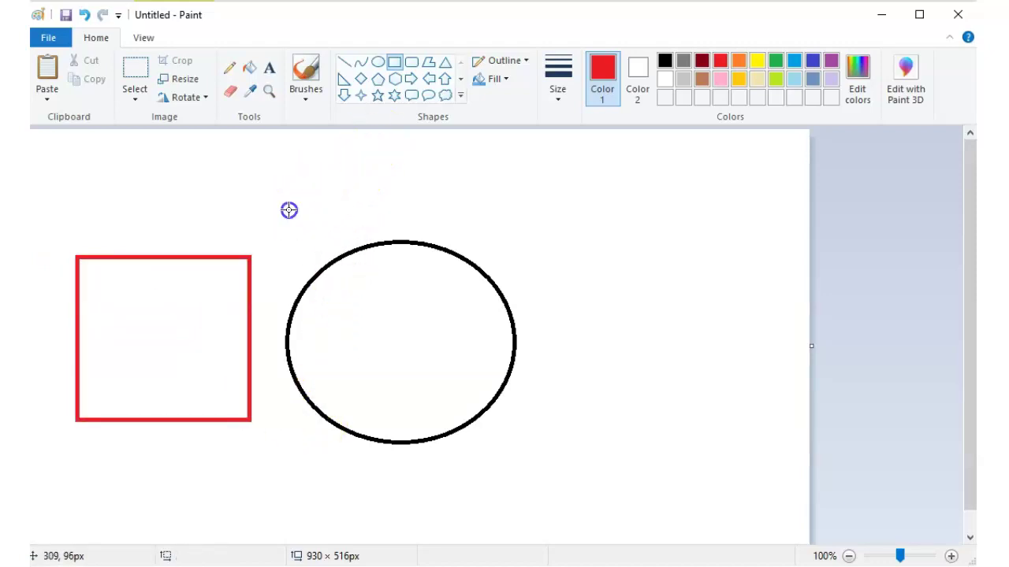
# Add a green heart outline right of the oval, enlarged to about 207 × 189 px.
pyautogui.click(460, 96)
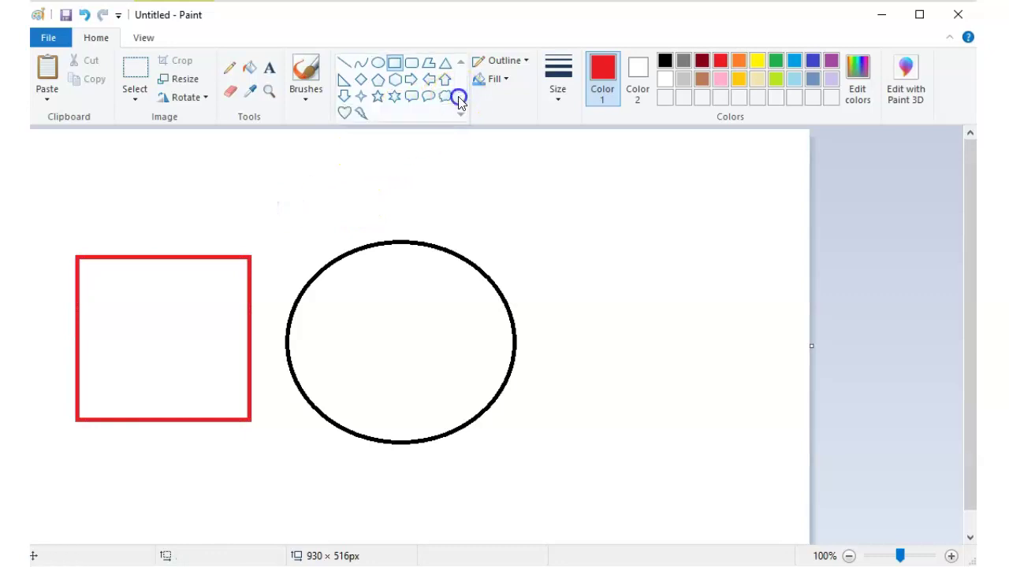
pyautogui.click(775, 61)
pyautogui.moveTo(586, 175)
pyautogui.mouseDown()
pyautogui.moveTo(654, 247)
pyautogui.moveTo(615, 248)
pyautogui.moveTo(631, 337)
pyautogui.mouseUp()
pyautogui.moveTo(655, 257); pyautogui.dragTo(736, 258)
pyautogui.moveTo(660, 260); pyautogui.dragTo(664, 346)
pyautogui.click(711, 198)
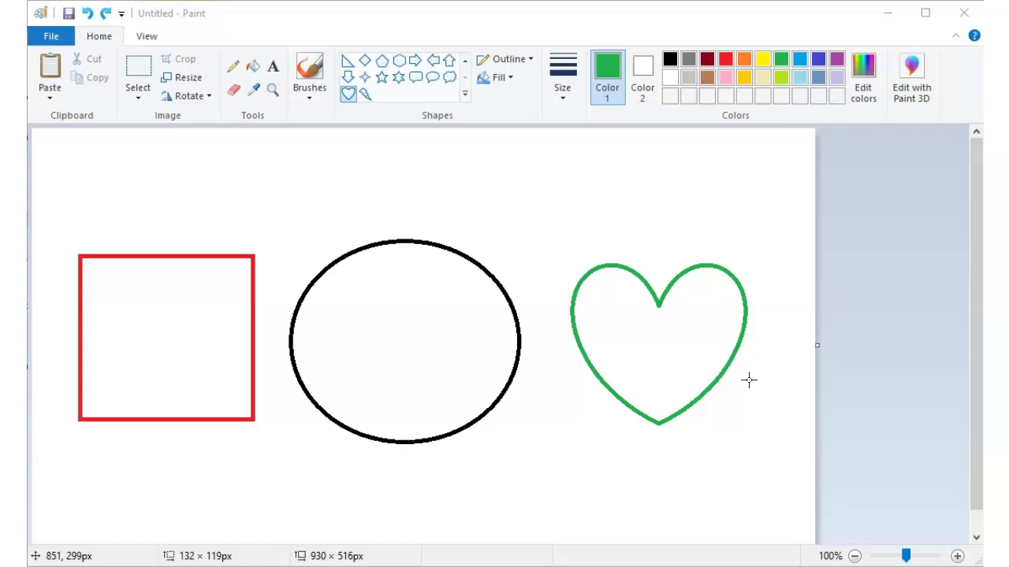
# Activate the paint bucket tool with red as the primary colour.
pyautogui.click(254, 70)
pyautogui.click(261, 92)
pyautogui.click(303, 175)
pyautogui.click(262, 114)
pyautogui.click(255, 68)
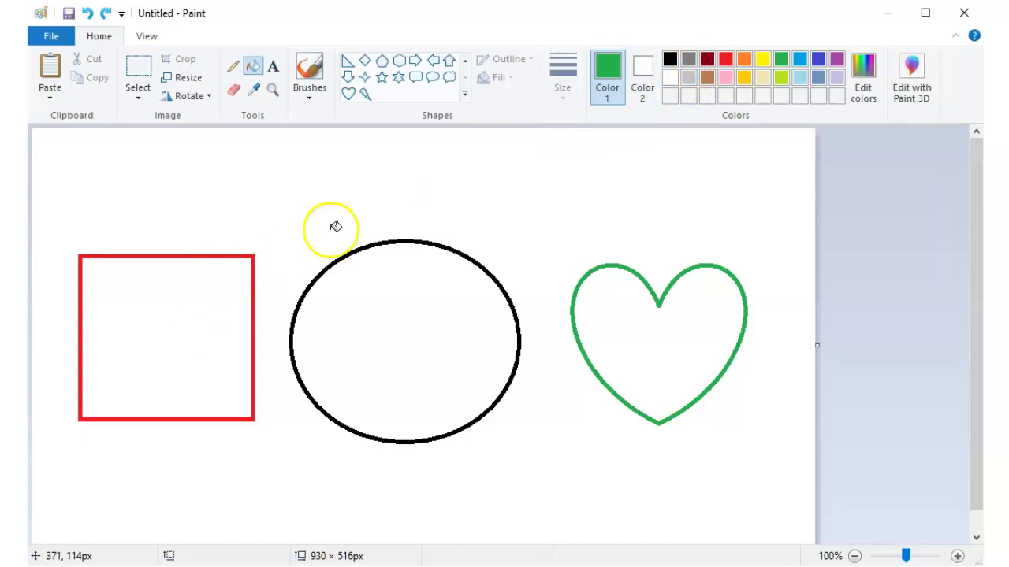
pyautogui.click(725, 59)
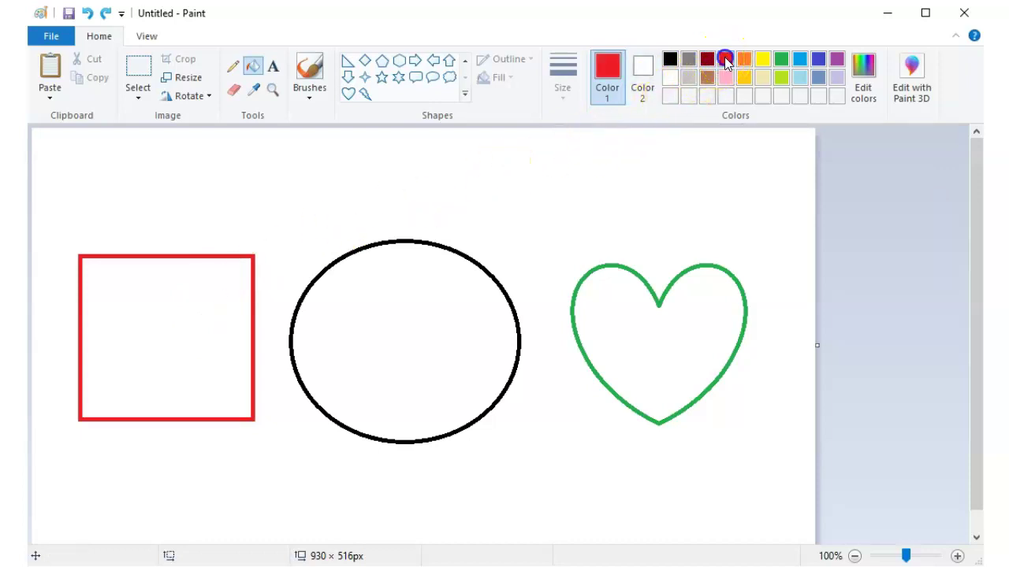
# Bucket-fill the square red, oval yellow, heart green, then the background light blue.
pyautogui.click(175, 330)
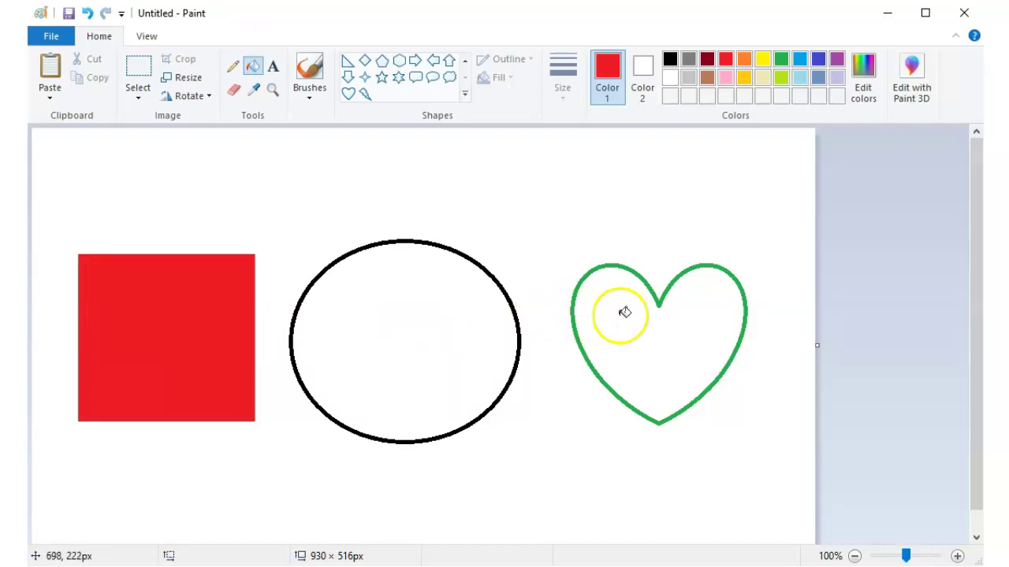
pyautogui.click(761, 58)
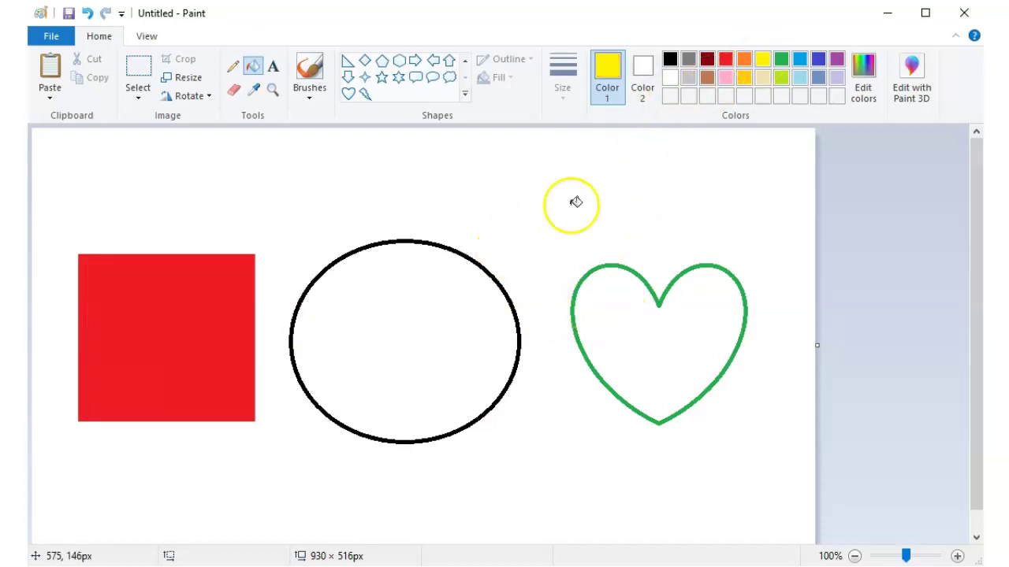
pyautogui.click(450, 305)
pyautogui.click(780, 59)
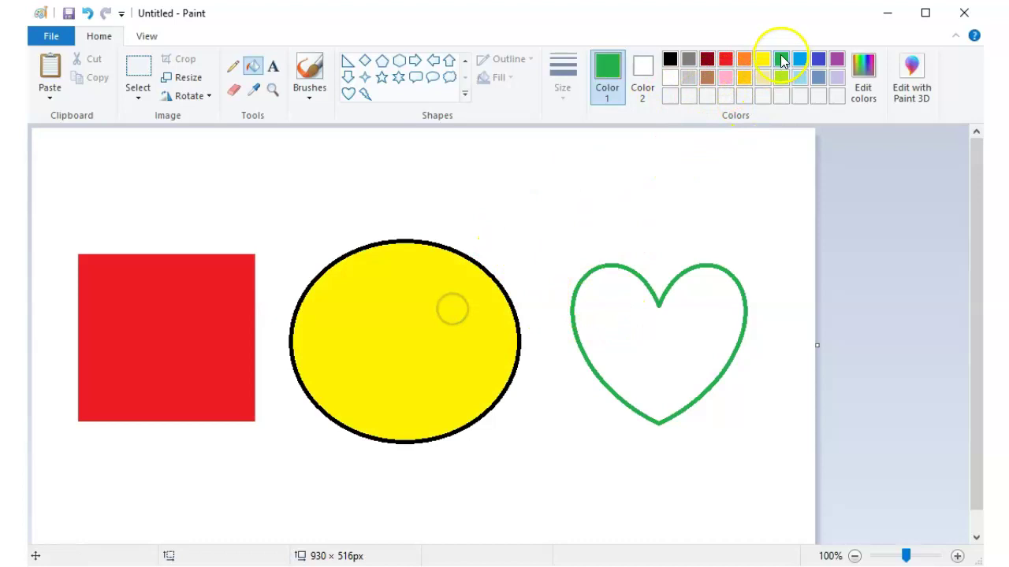
pyautogui.click(658, 349)
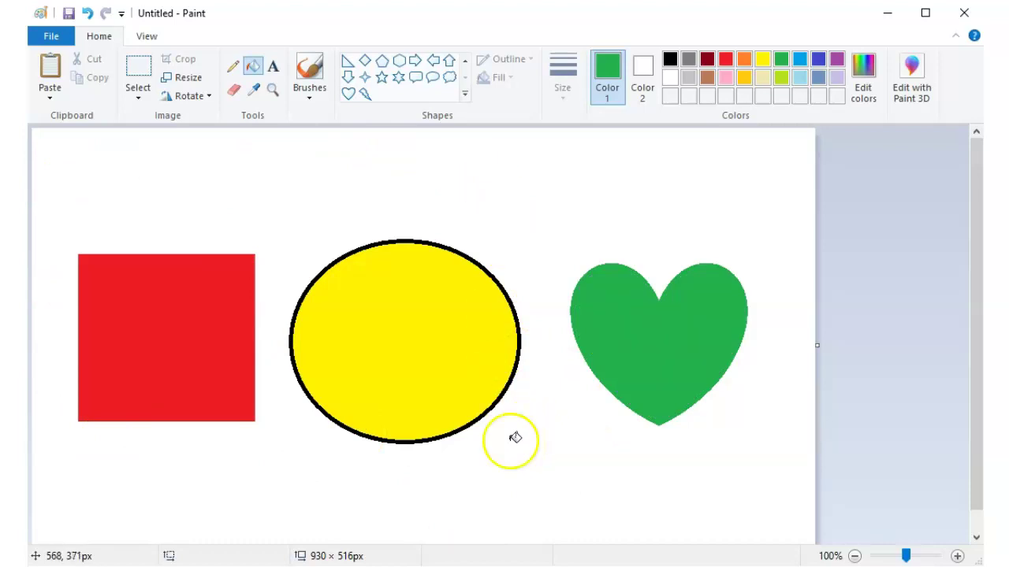
pyautogui.click(798, 78)
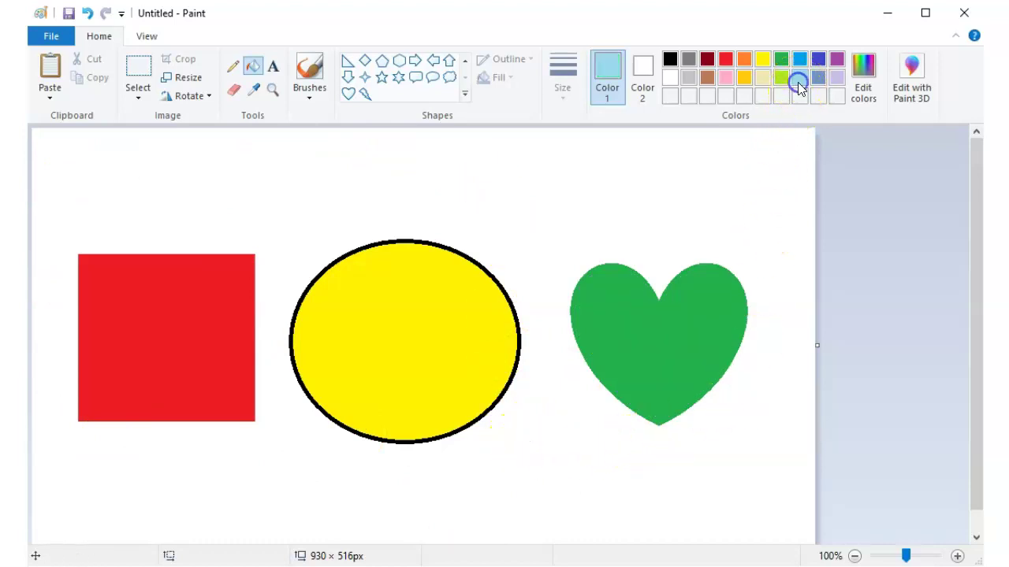
pyautogui.click(505, 183)
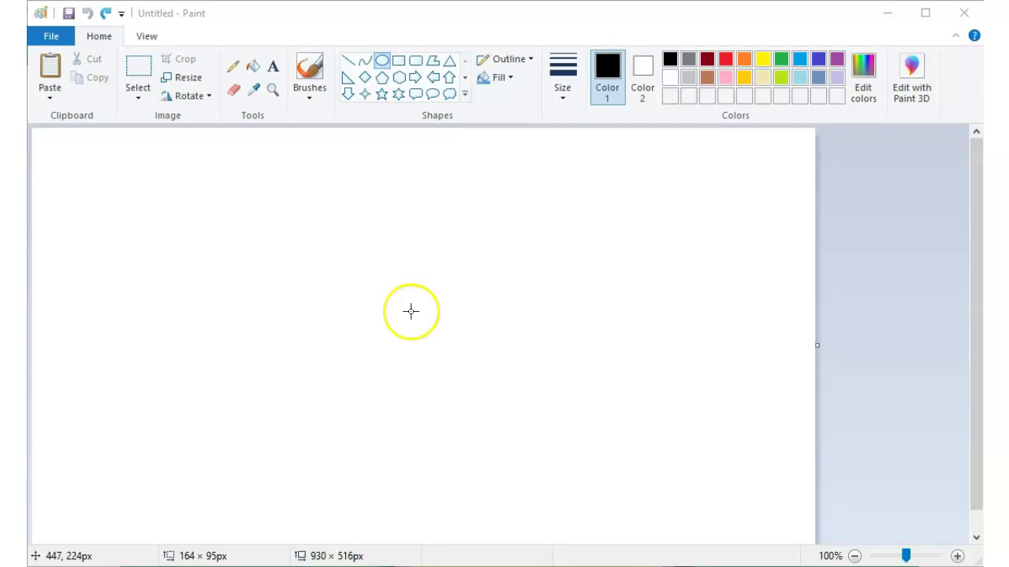
# Draw a black hexagon head near the canvas centre.
pyautogui.click(399, 78)
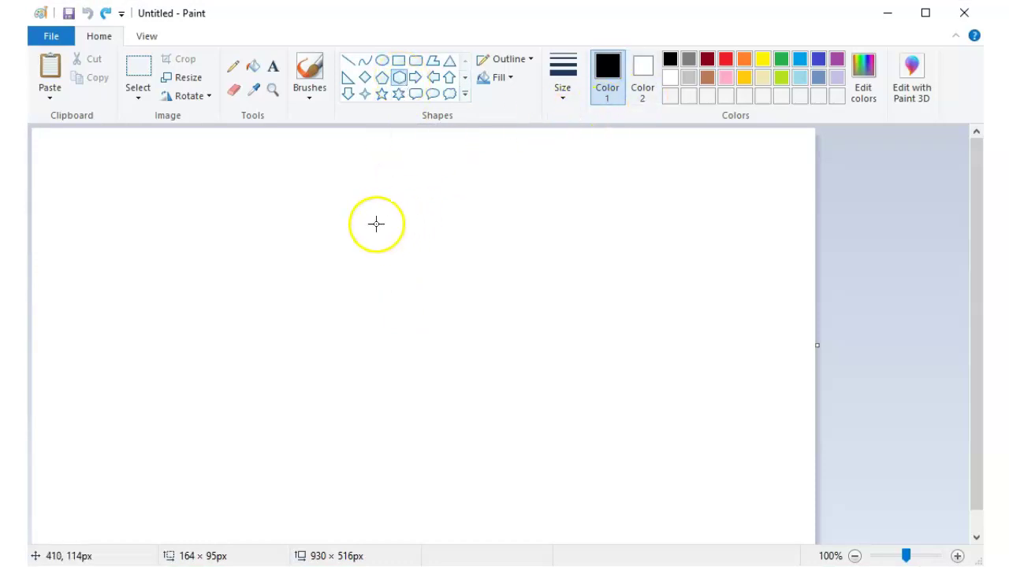
pyautogui.moveTo(376, 224)
pyautogui.mouseDown()
pyautogui.moveTo(432, 268)
pyautogui.moveTo(475, 332)
pyautogui.mouseUp()
pyautogui.moveTo(438, 290); pyautogui.dragTo(430, 277)
pyautogui.click(538, 259)
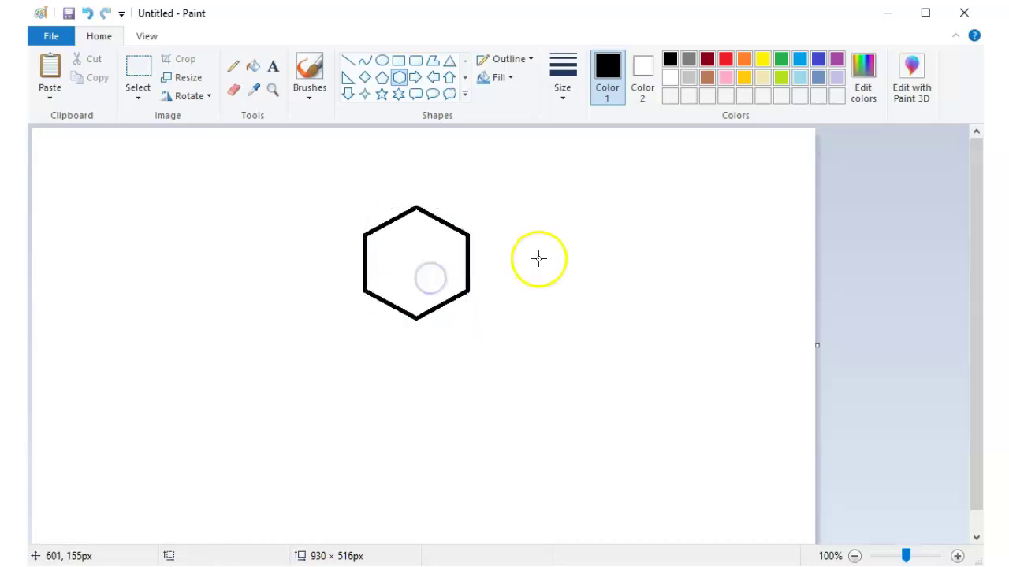
# Add a large oval muzzle across the hexagon's bottom and erase the hexagon lines inside it.
pyautogui.click(381, 60)
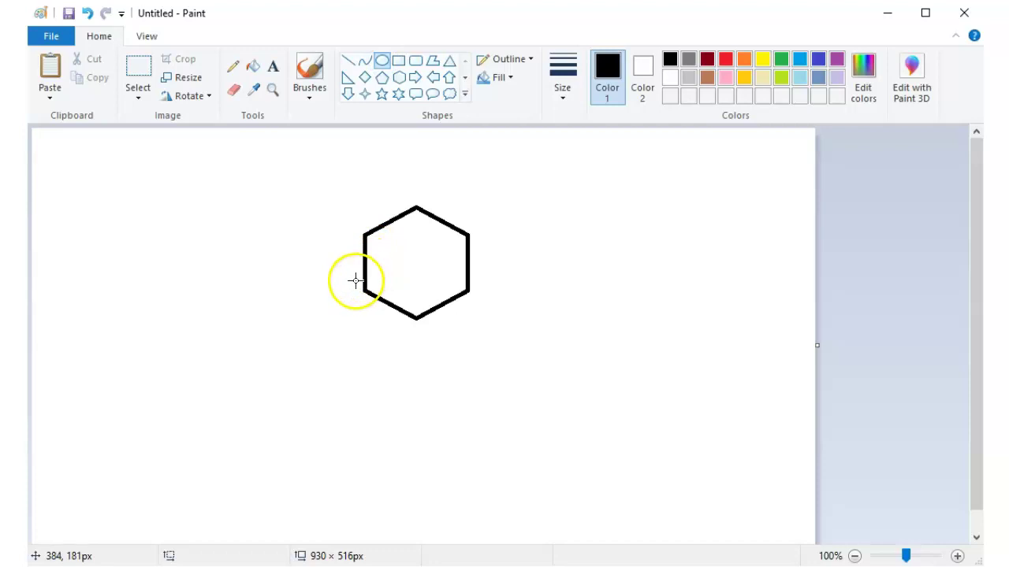
pyautogui.moveTo(355, 280); pyautogui.dragTo(412, 317)
pyautogui.moveTo(428, 332); pyautogui.dragTo(450, 352)
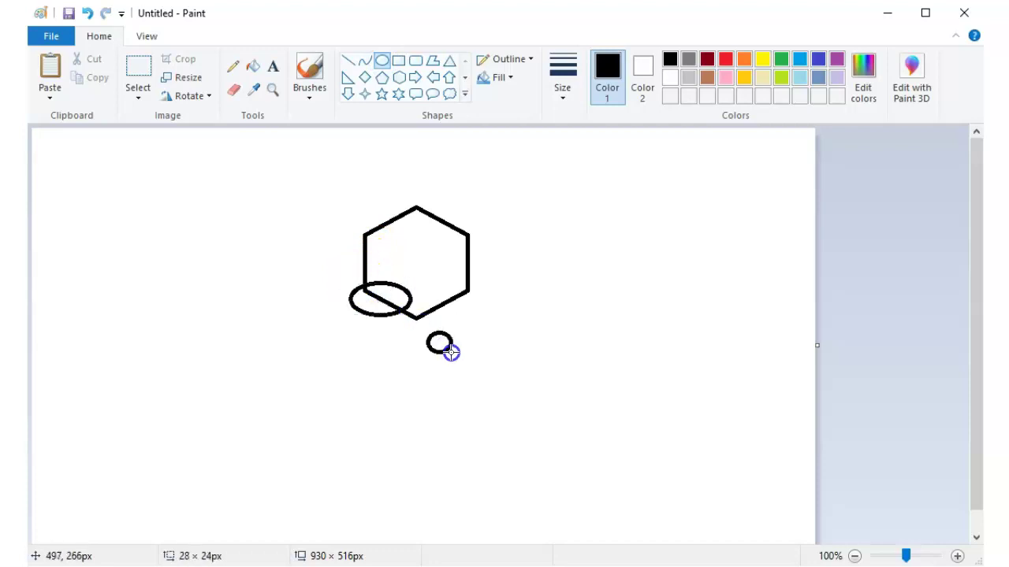
pyautogui.click(88, 13)
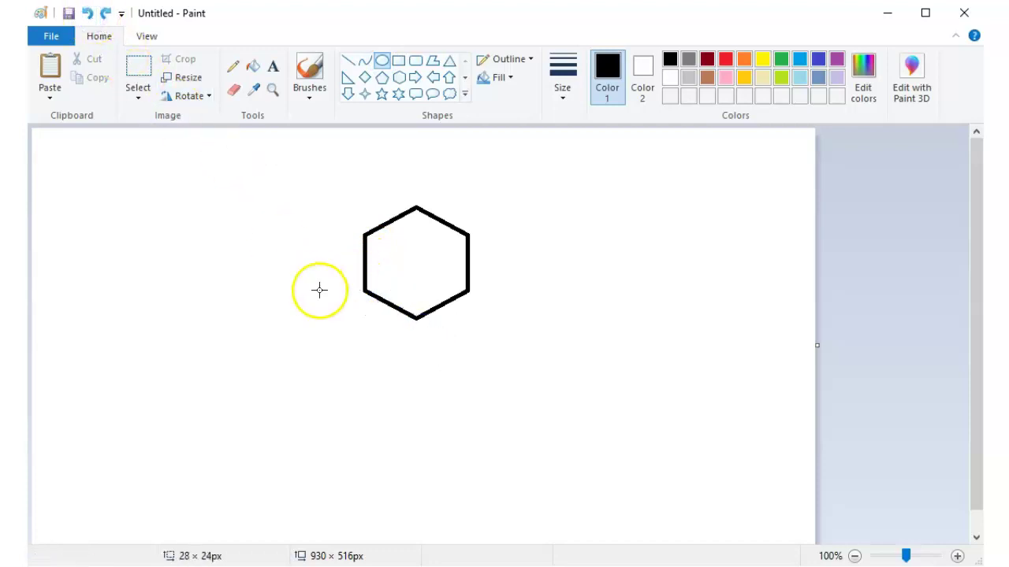
pyautogui.moveTo(332, 280); pyautogui.dragTo(462, 362)
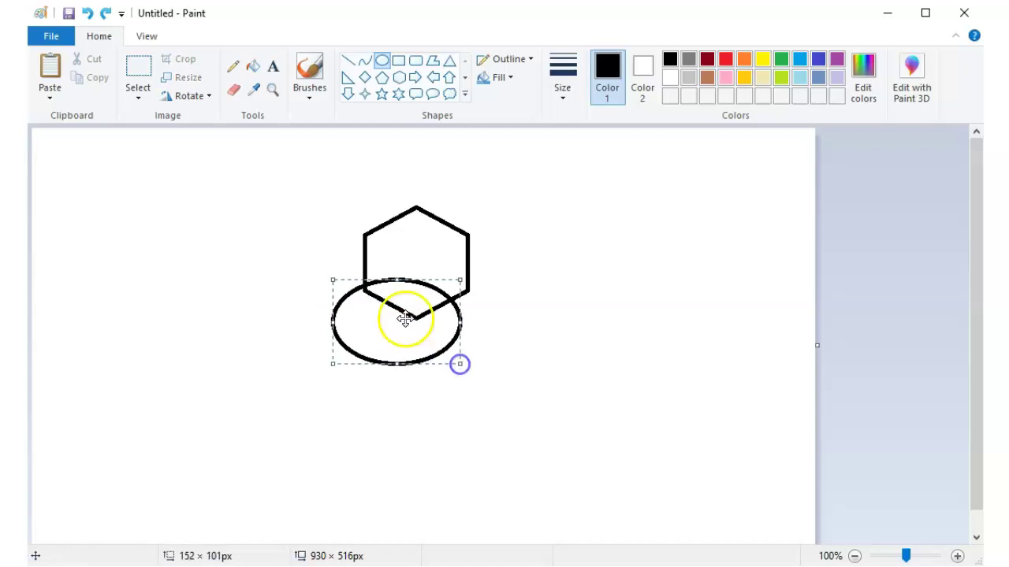
pyautogui.moveTo(405, 315); pyautogui.dragTo(420, 309)
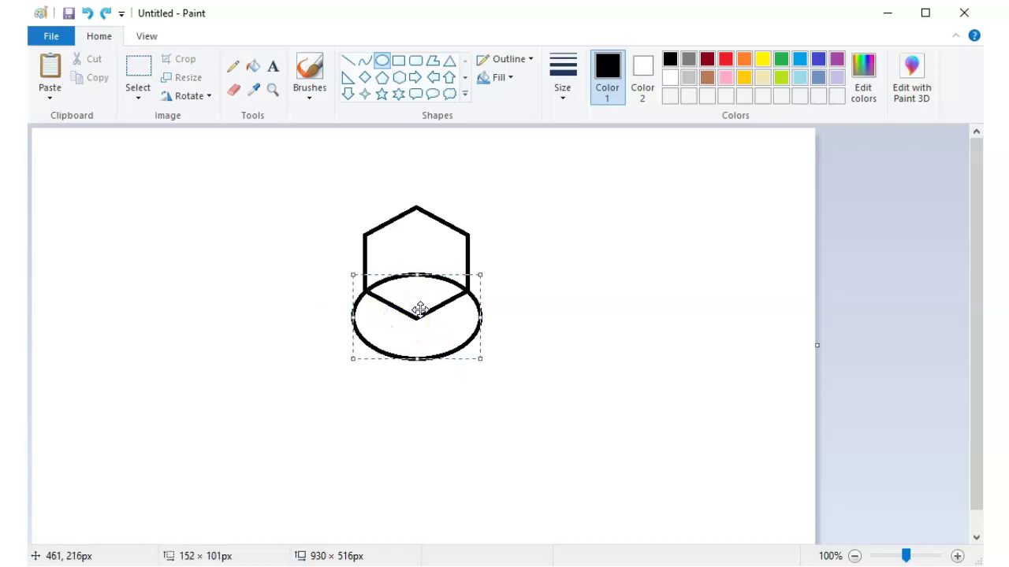
pyautogui.moveTo(420, 309); pyautogui.dragTo(419, 308)
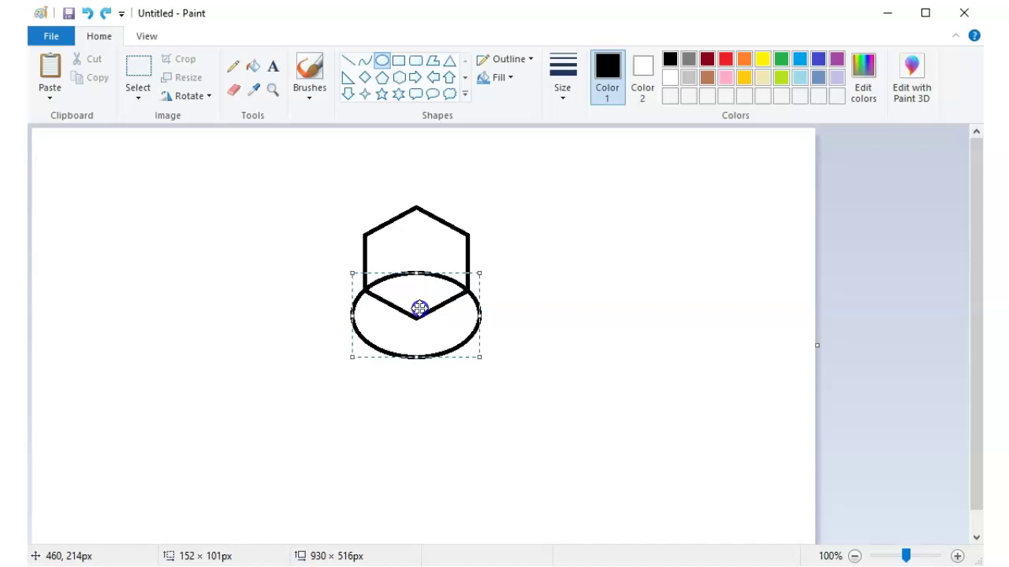
pyautogui.click(549, 287)
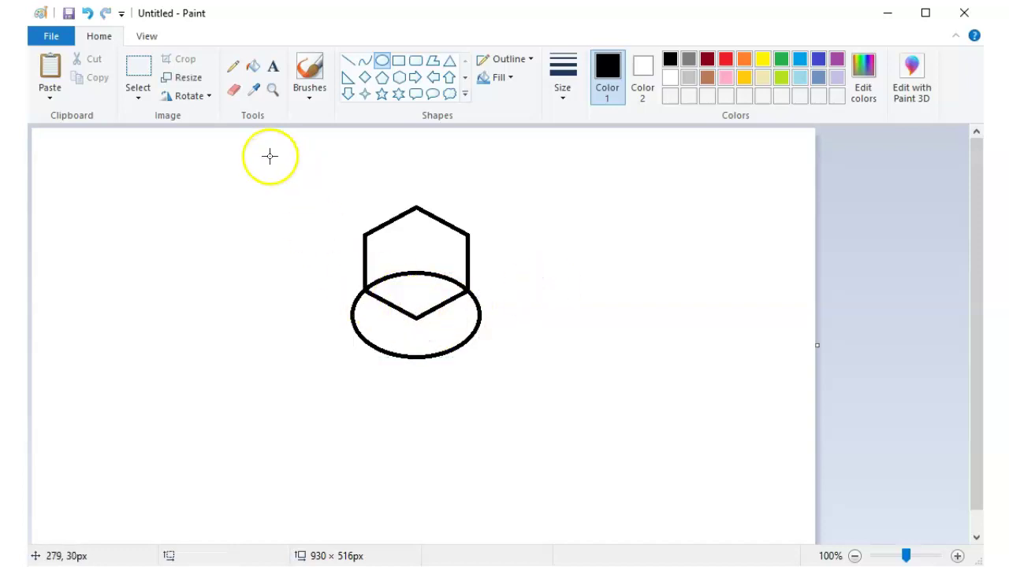
pyautogui.click(233, 90)
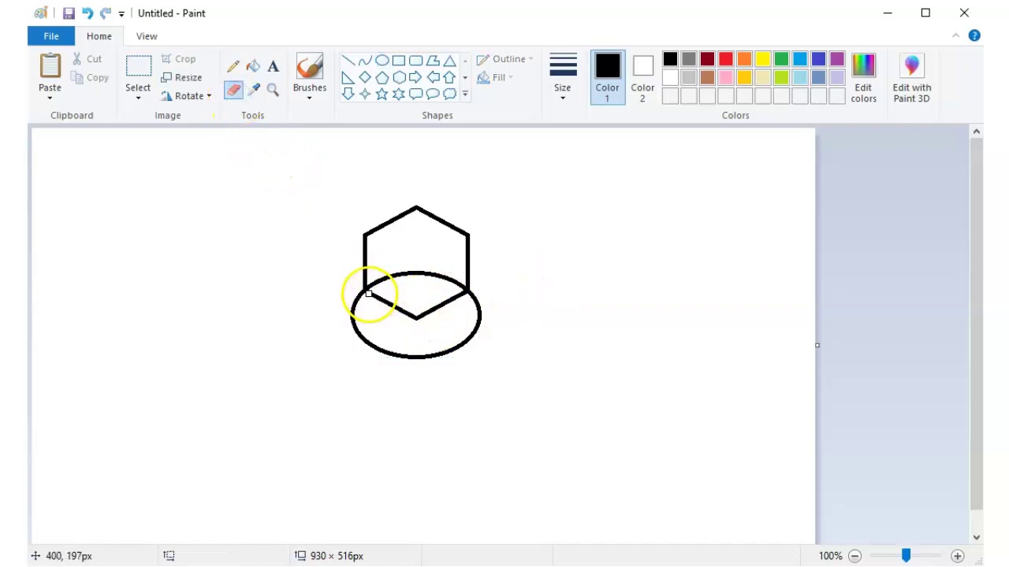
pyautogui.moveTo(368, 293)
pyautogui.mouseDown()
pyautogui.moveTo(414, 320)
pyautogui.moveTo(374, 297)
pyautogui.moveTo(395, 312)
pyautogui.moveTo(441, 301)
pyautogui.mouseUp()
# Draw two tall thin rectangle horns above the head and erase the roof line between them.
pyautogui.click(398, 60)
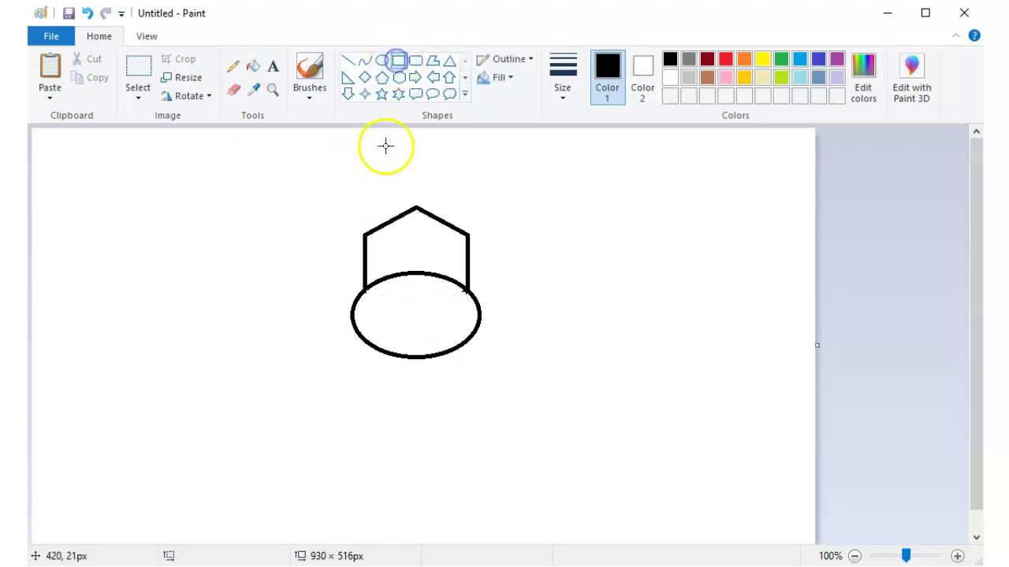
pyautogui.moveTo(378, 158); pyautogui.dragTo(399, 223)
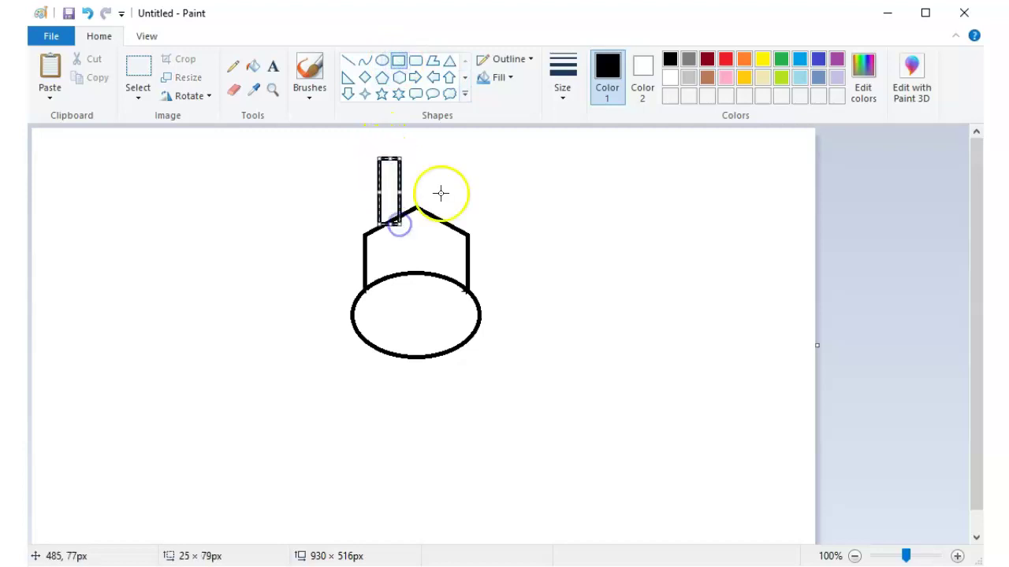
pyautogui.moveTo(428, 157); pyautogui.dragTo(450, 223)
pyautogui.click(484, 174)
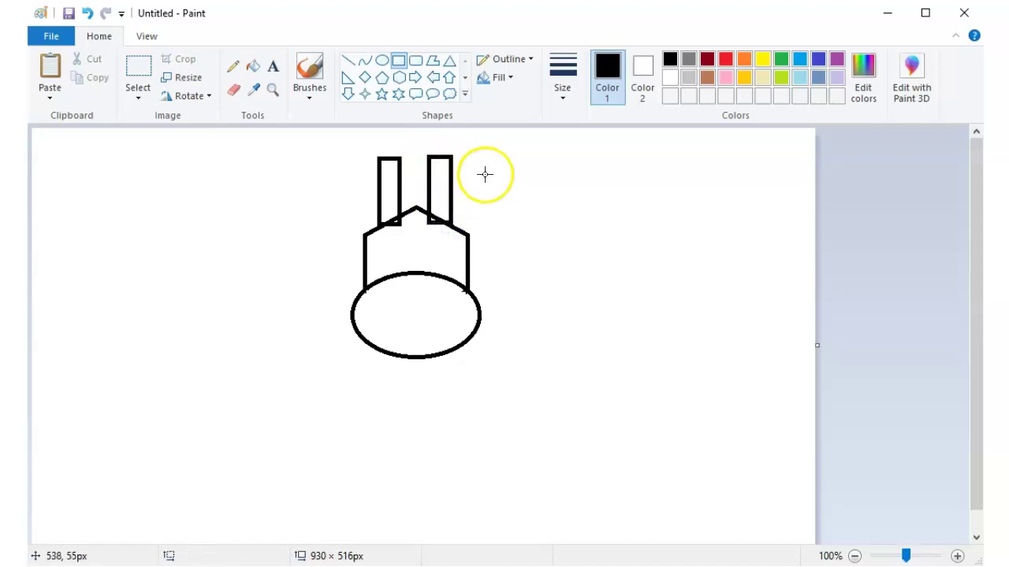
pyautogui.click(234, 89)
pyautogui.moveTo(392, 229); pyautogui.dragTo(427, 220)
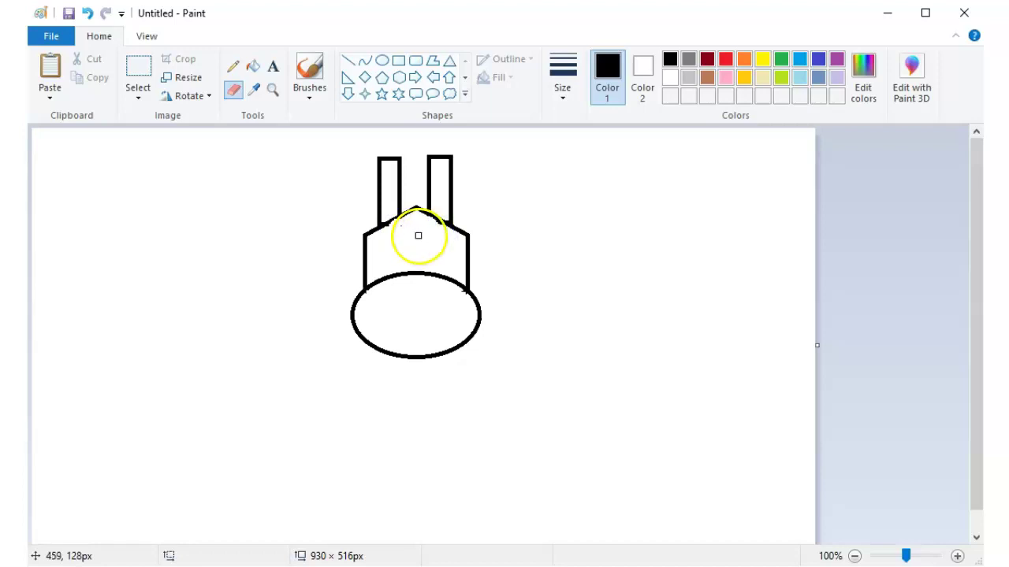
# Add a small round oval knob atop each horn.
pyautogui.click(381, 61)
pyautogui.moveTo(365, 134); pyautogui.dragTo(371, 161)
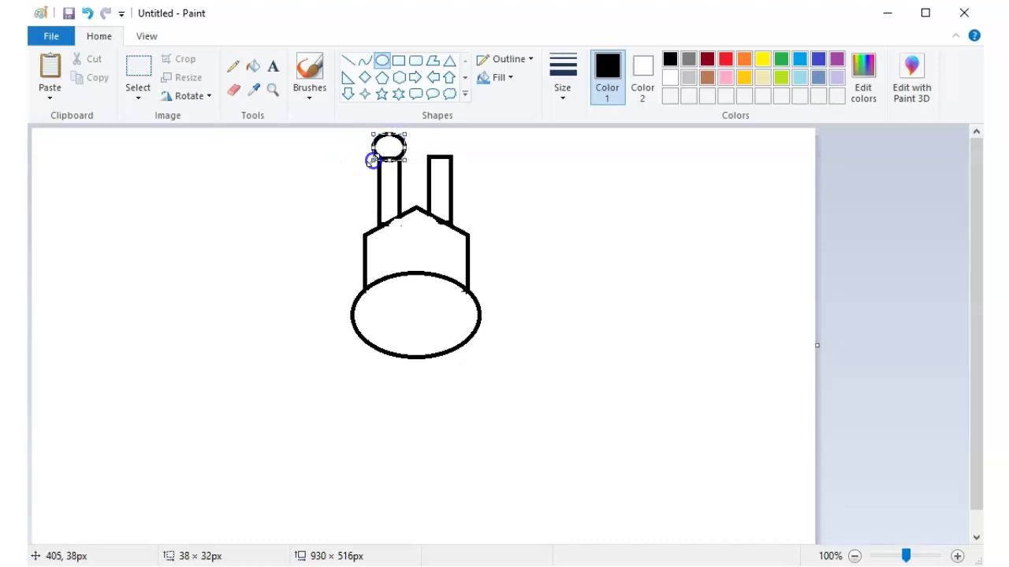
pyautogui.moveTo(419, 131)
pyautogui.mouseDown()
pyautogui.moveTo(457, 157)
pyautogui.moveTo(423, 155)
pyautogui.mouseUp()
pyautogui.click(510, 195)
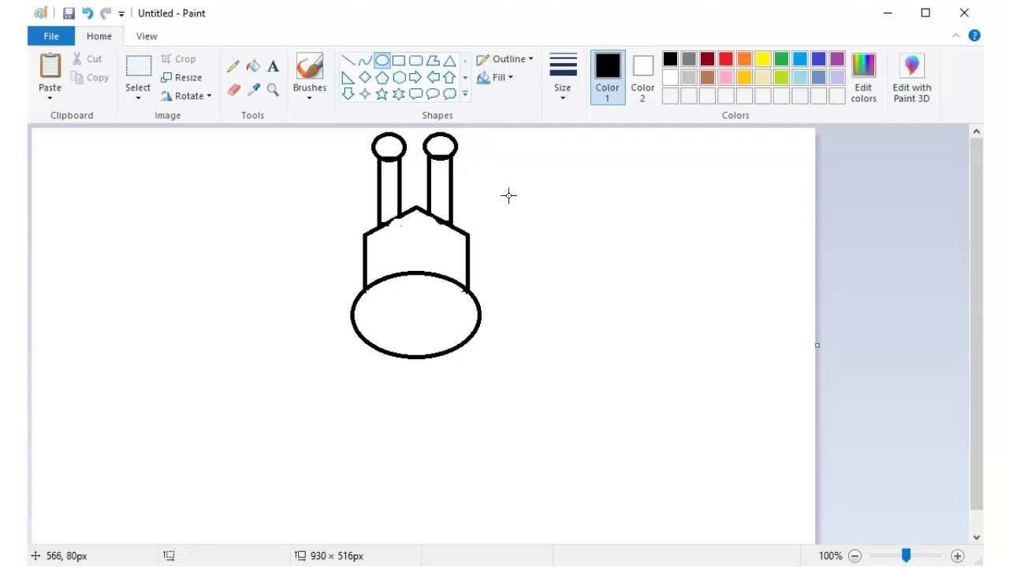
# Draw a tall rectangle neck, about 78 × 218 px, extending down from the muzzle.
pyautogui.click(398, 60)
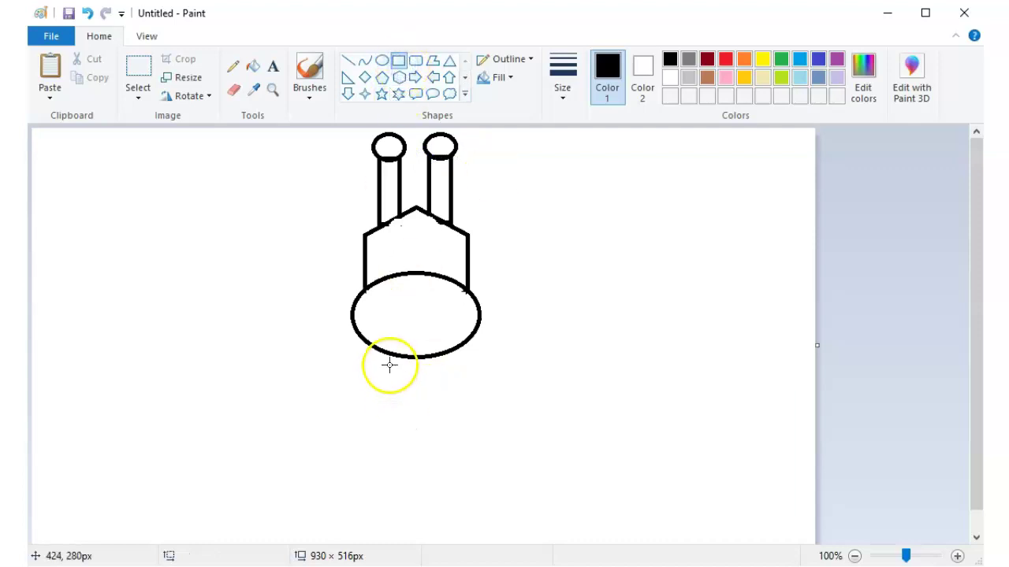
pyautogui.moveTo(396, 359); pyautogui.dragTo(460, 541)
pyautogui.moveTo(434, 482); pyautogui.dragTo(425, 482)
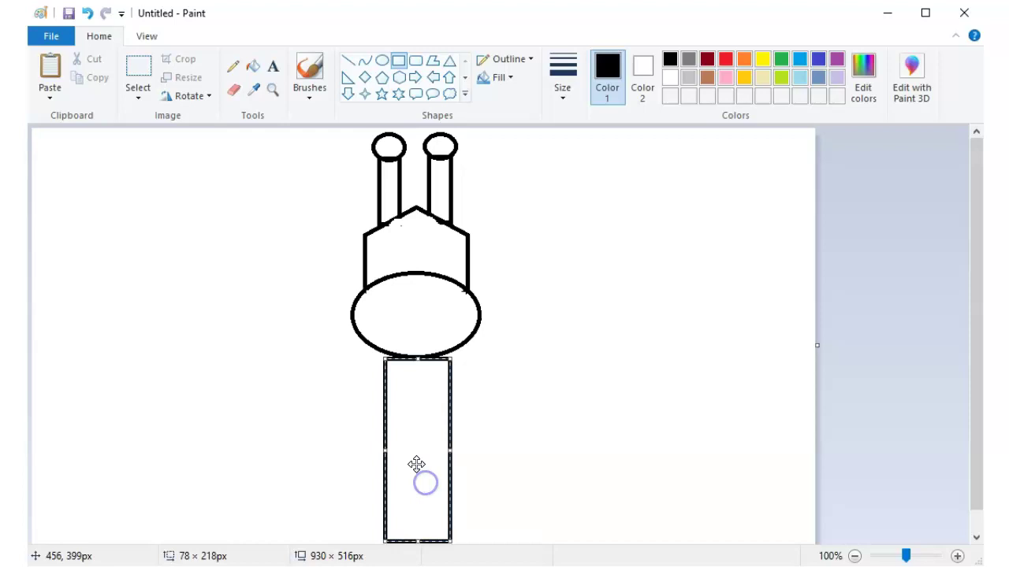
pyautogui.click(516, 403)
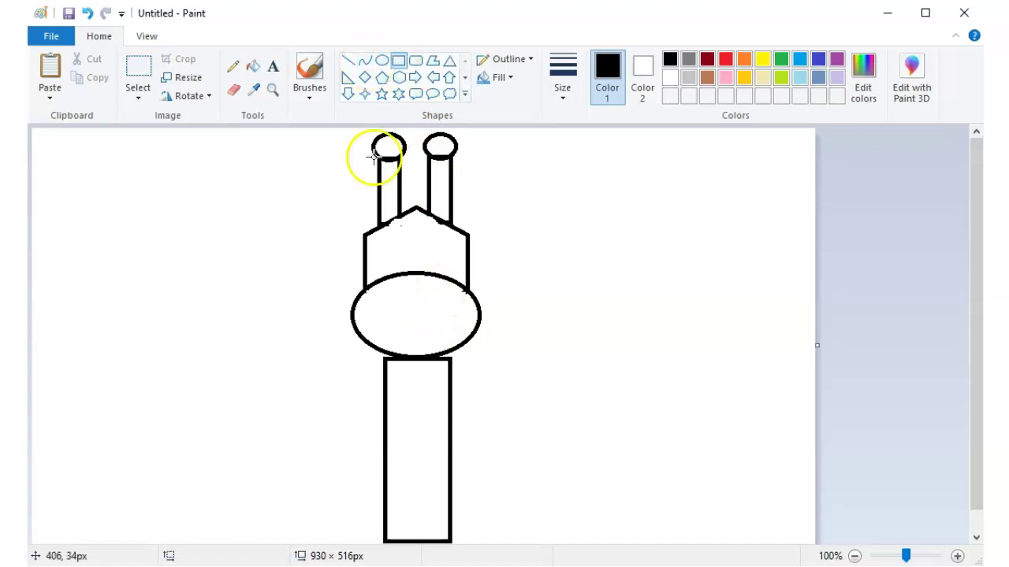
# With the plain brush at the third size, draw a pointed ear on each side of the head.
pyautogui.click(312, 92)
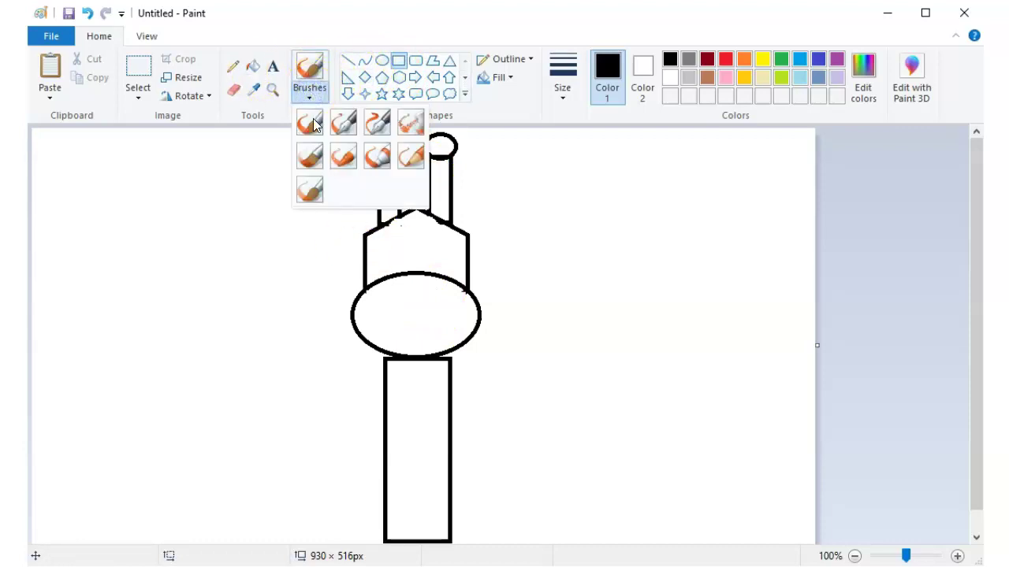
pyautogui.click(313, 118)
pyautogui.click(560, 98)
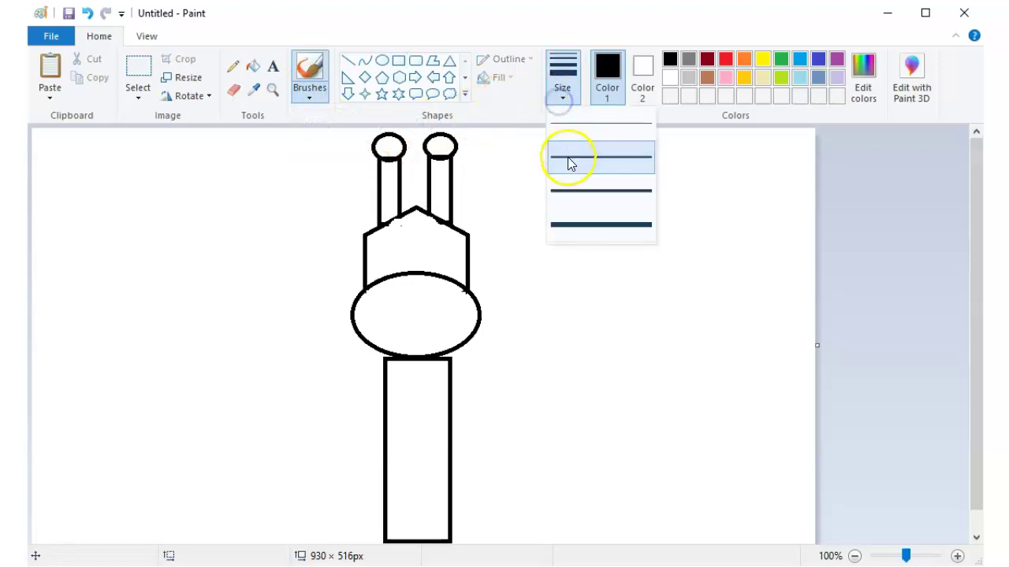
pyautogui.click(576, 186)
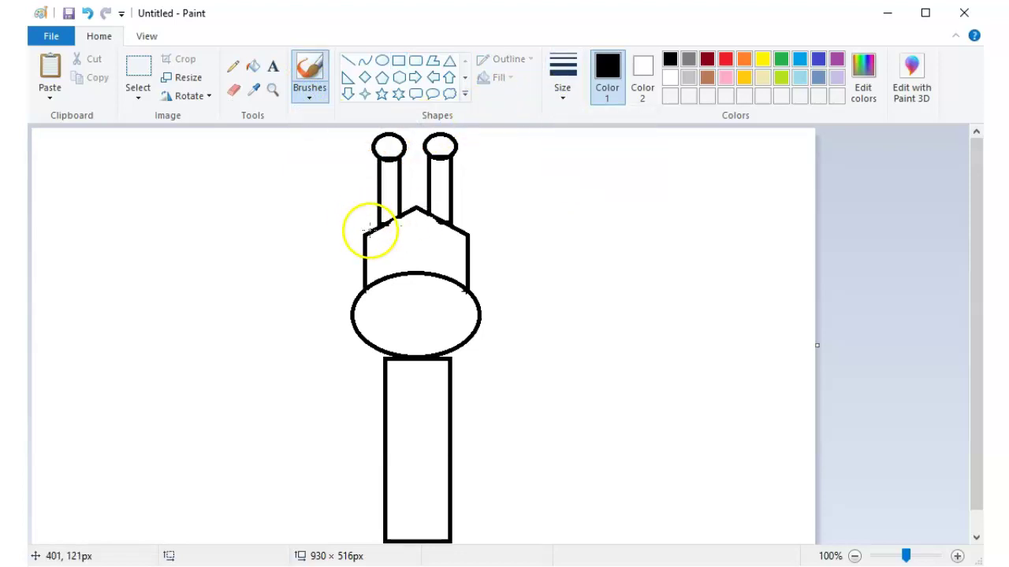
pyautogui.moveTo(367, 230)
pyautogui.mouseDown()
pyautogui.moveTo(335, 221)
pyautogui.moveTo(329, 242)
pyautogui.moveTo(355, 261)
pyautogui.mouseUp()
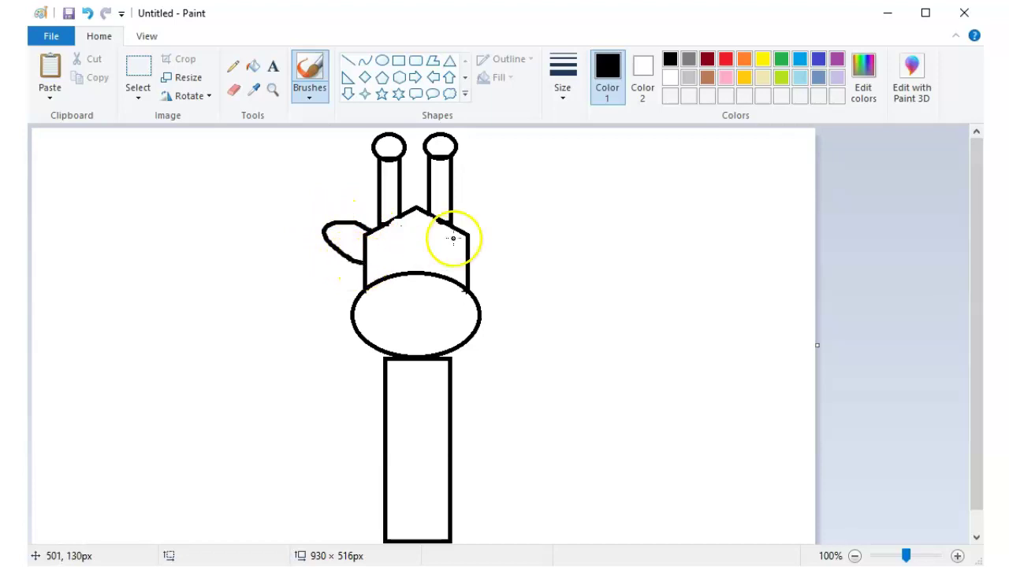
pyautogui.click(466, 230)
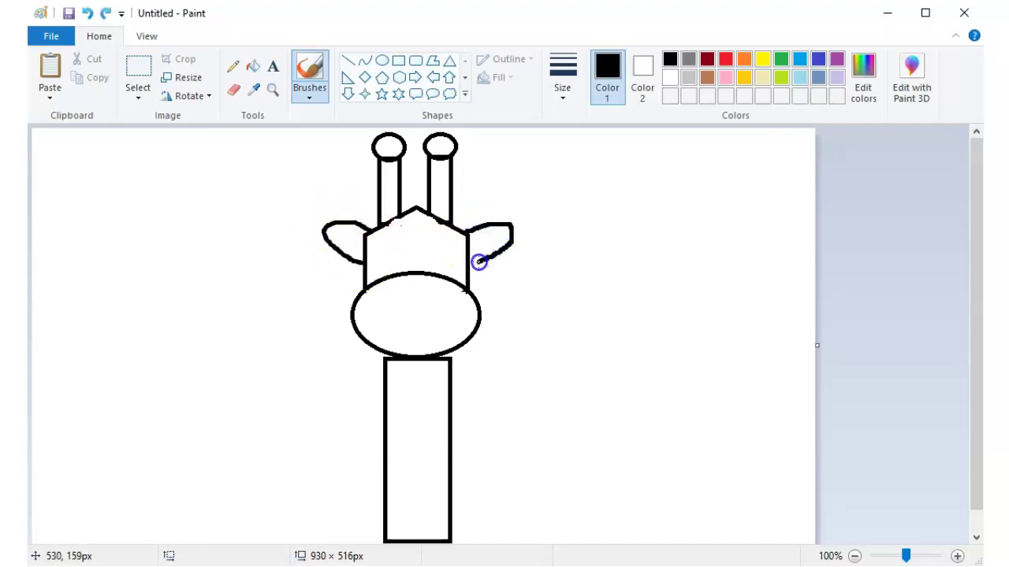
pyautogui.moveTo(479, 262); pyautogui.dragTo(478, 262)
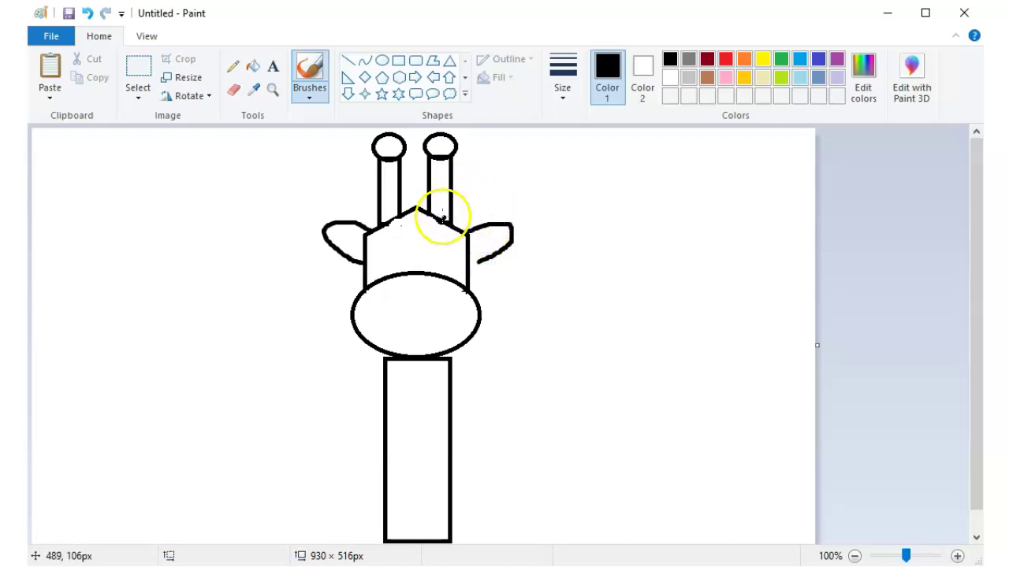
pyautogui.moveTo(474, 262); pyautogui.dragTo(482, 262)
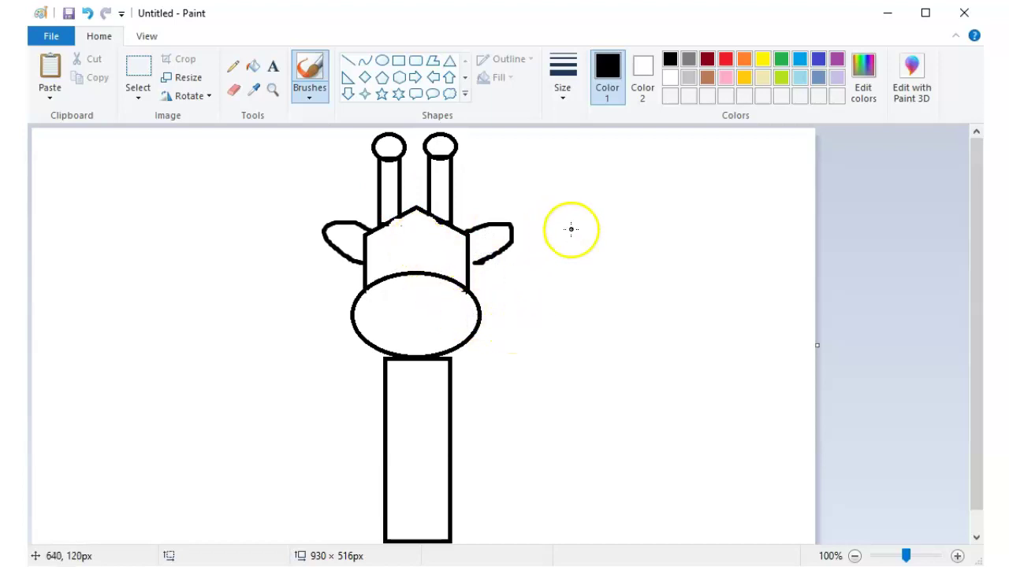
# Bucket-fill the muzzle light tan and the head gold, which leaks into the background by the right ear.
pyautogui.click(259, 69)
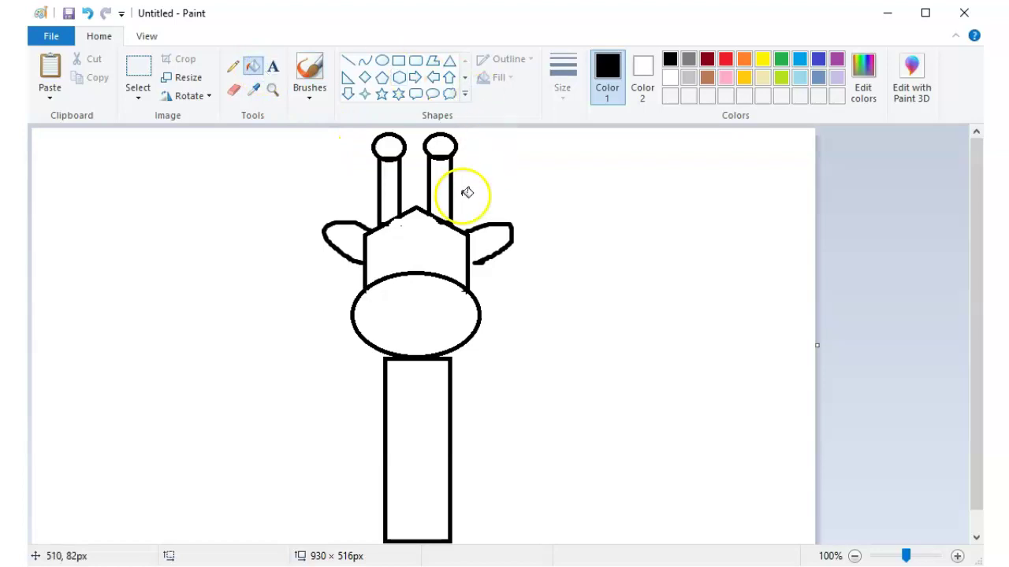
pyautogui.click(762, 78)
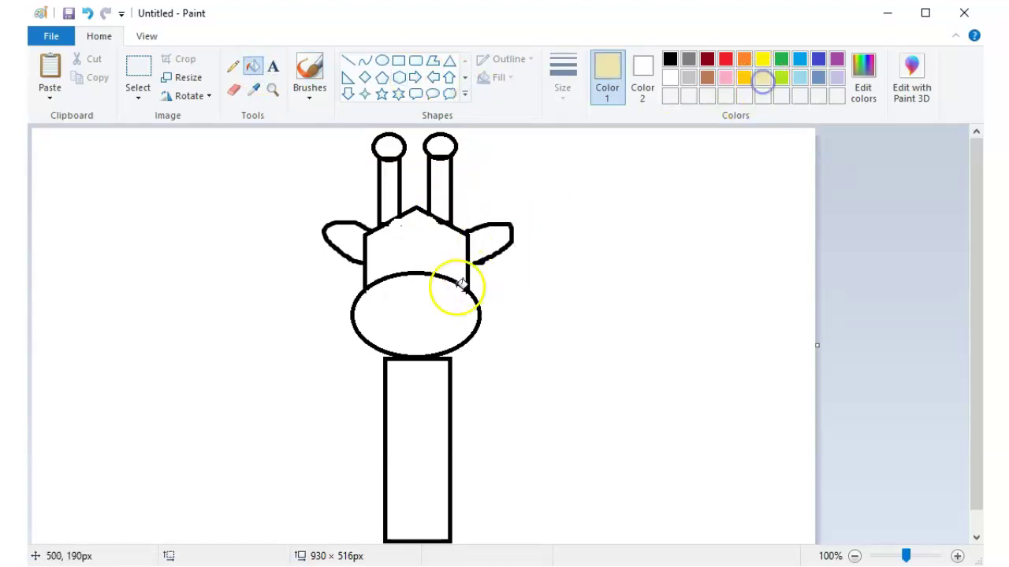
pyautogui.click(437, 299)
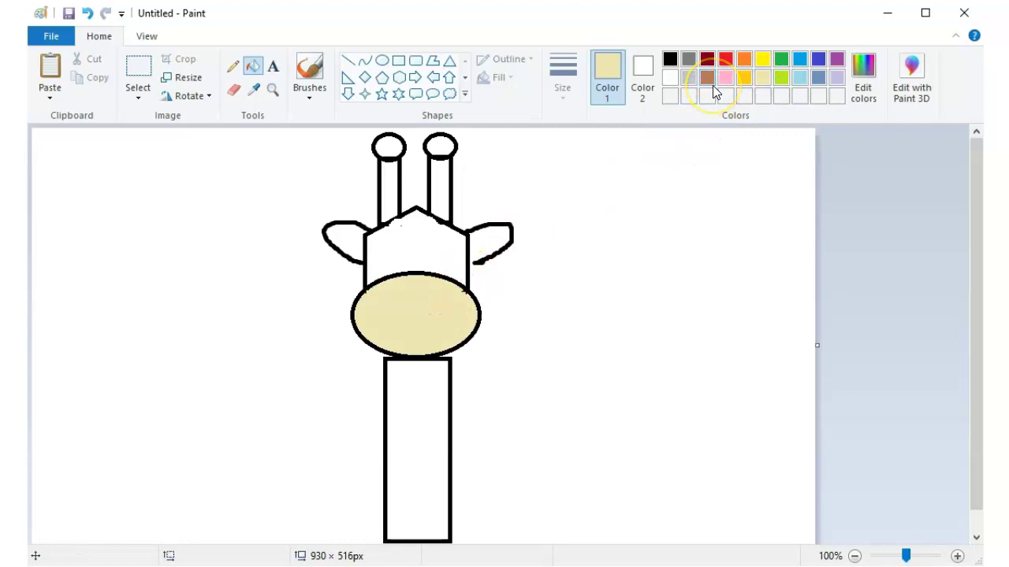
pyautogui.click(744, 77)
pyautogui.click(420, 247)
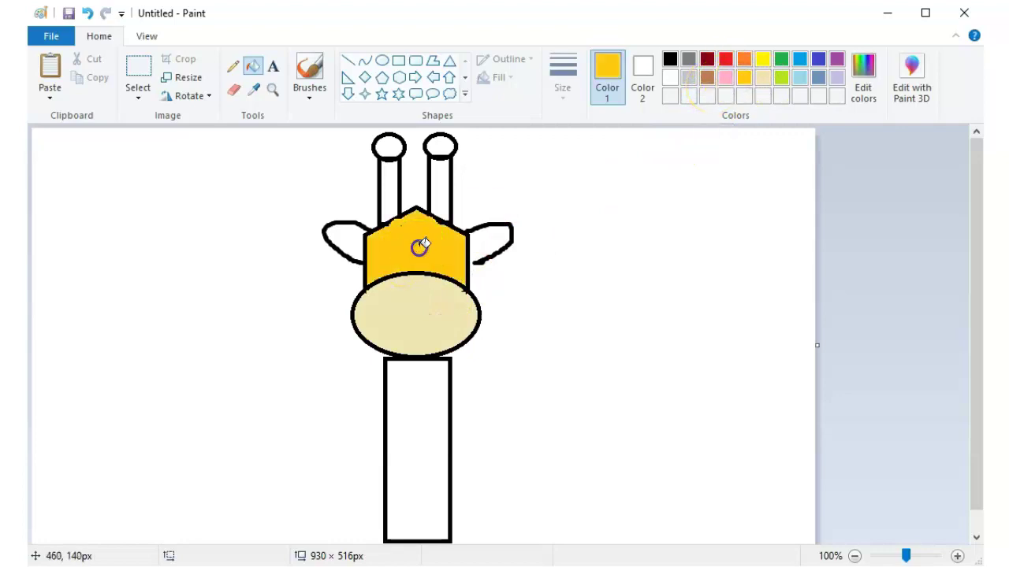
pyautogui.click(471, 234)
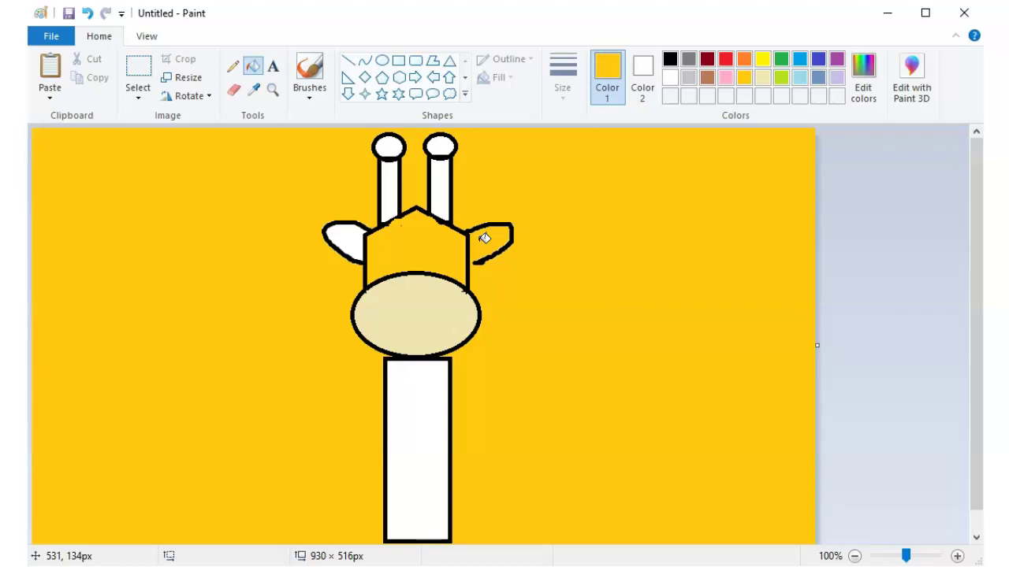
pyautogui.click(480, 248)
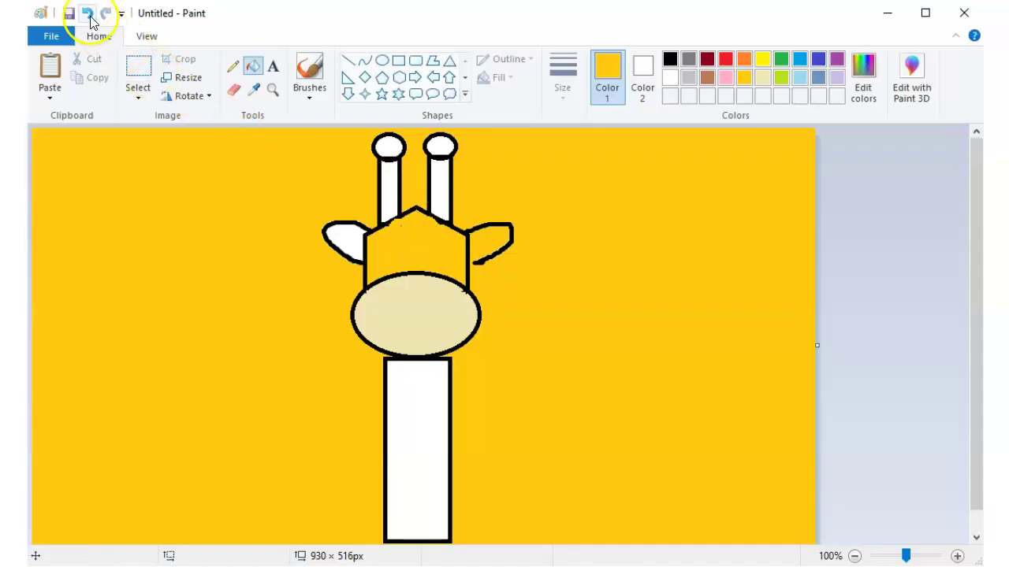
# Undo the gold fill that leaked into the background, then pick the brush with black as Color 1.
pyautogui.click(88, 14)
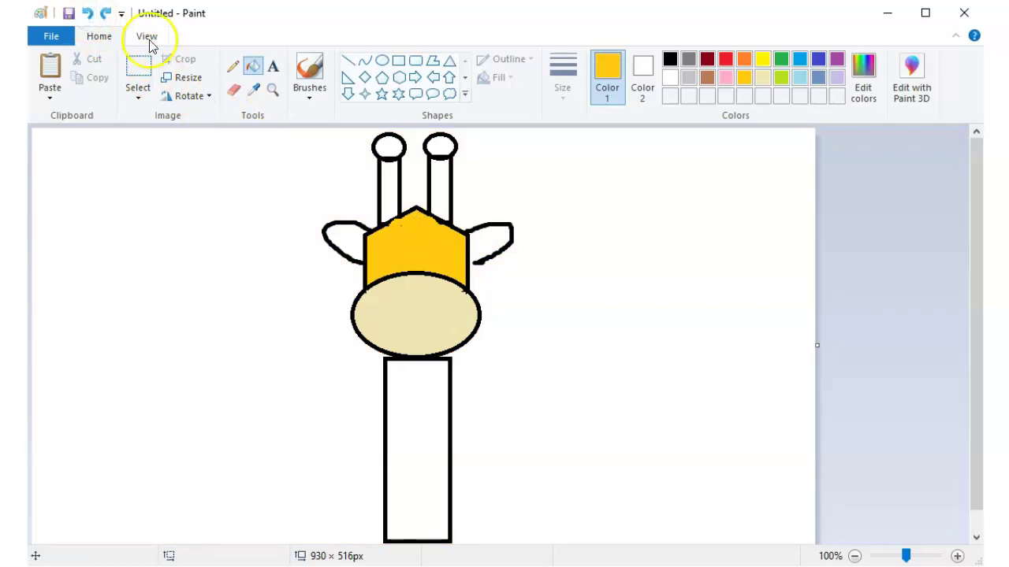
pyautogui.click(308, 66)
pyautogui.click(670, 60)
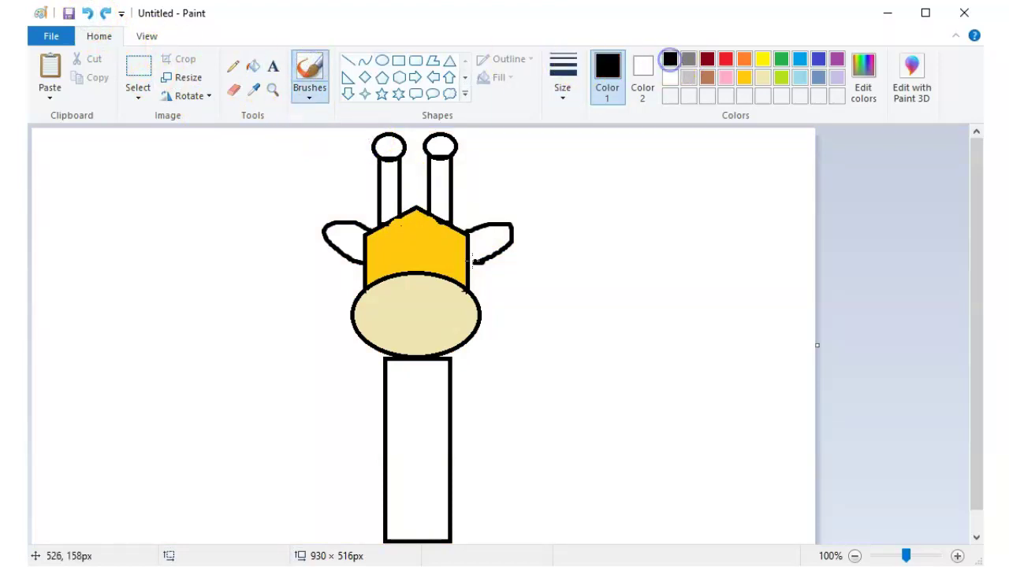